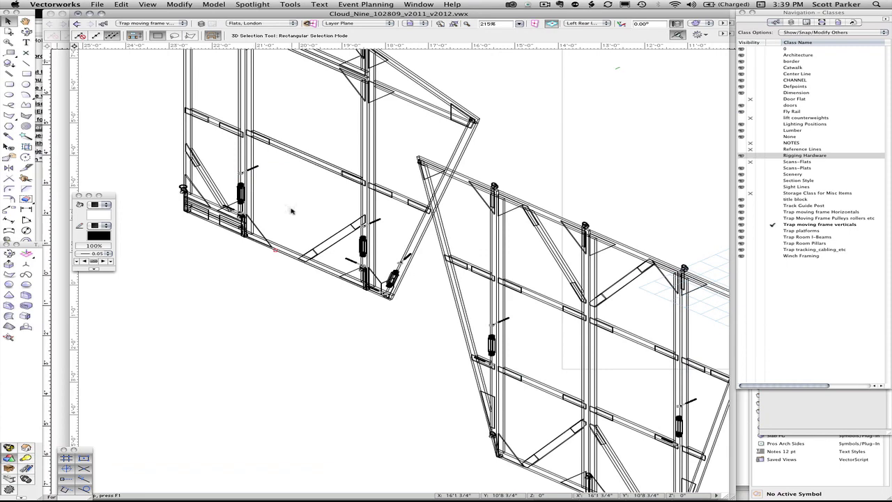
Zoom and pan in on the trap frame's lower corner rigging hardware, back in 3D Selection
scroll(291, 211, up, 3)
drag(299, 175, 443, 211)
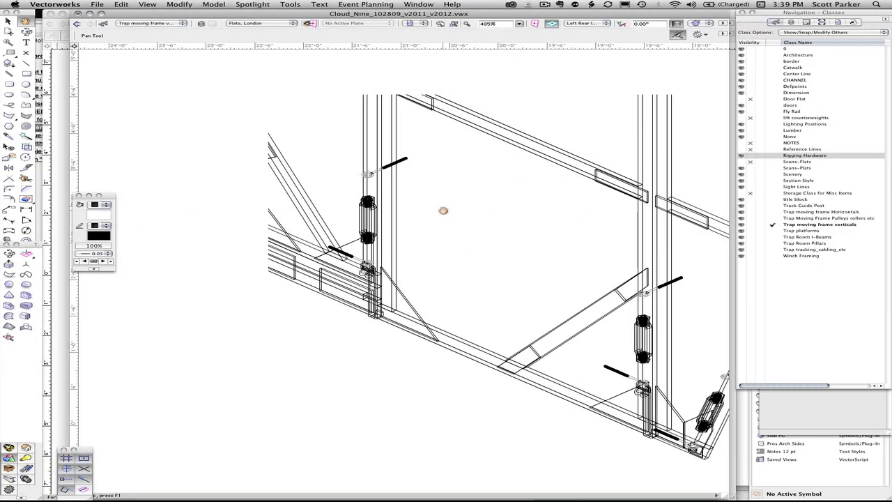
key(x)
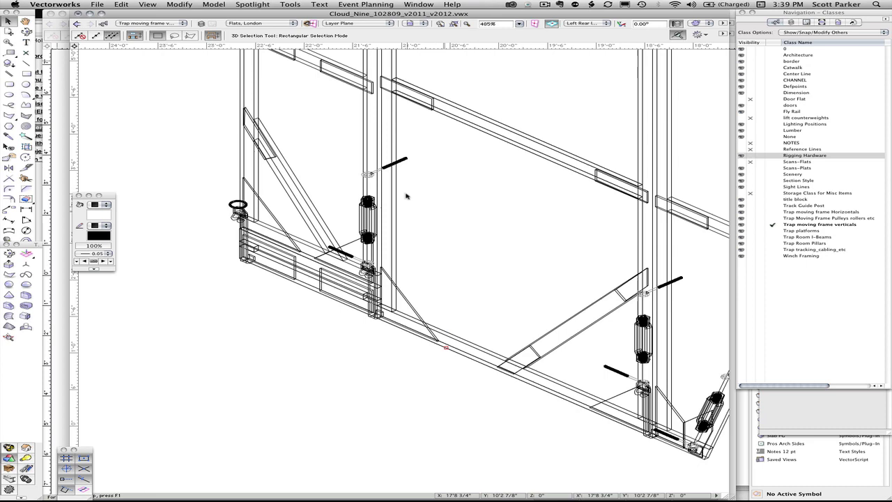
scroll(232, 239, up, 3)
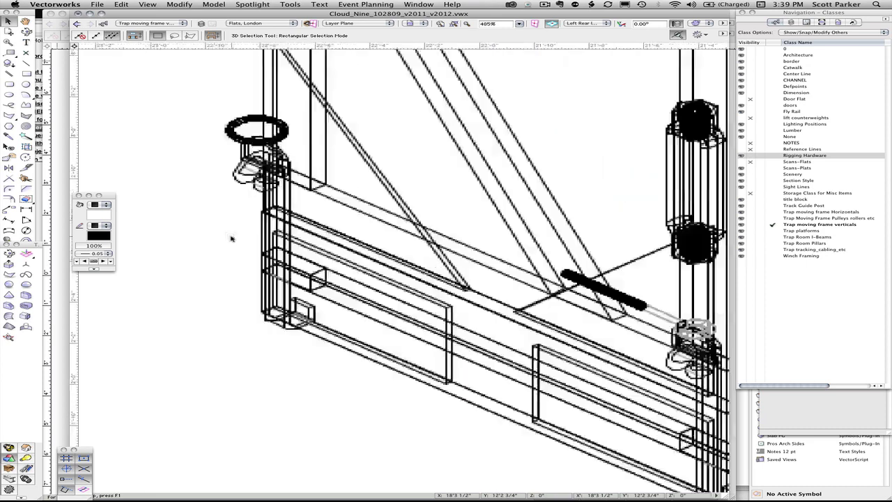
click(706, 23)
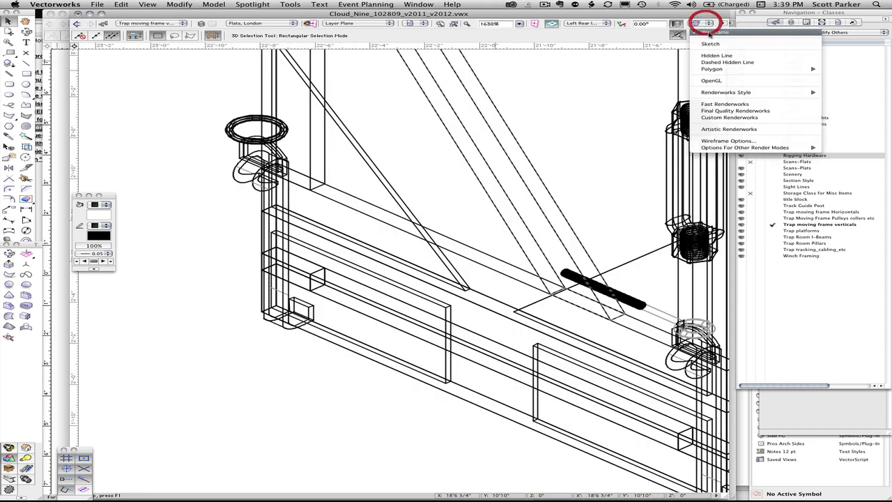
click(713, 81)
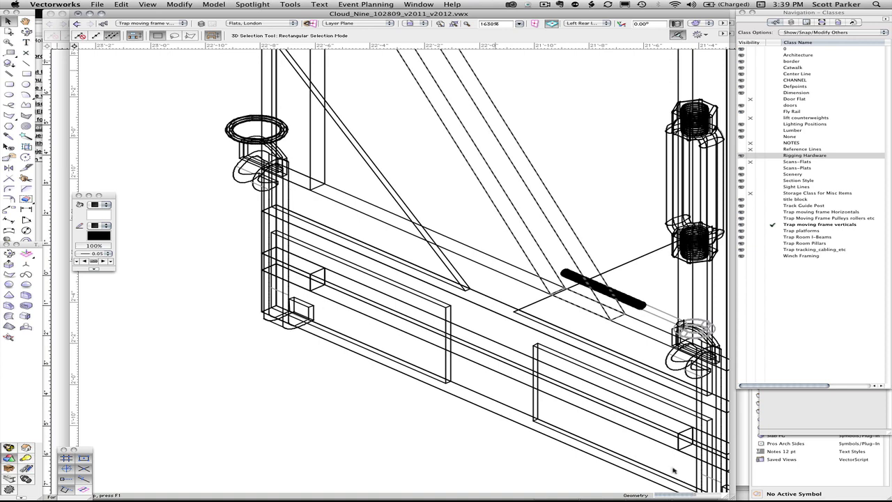
key(super+shift+g)
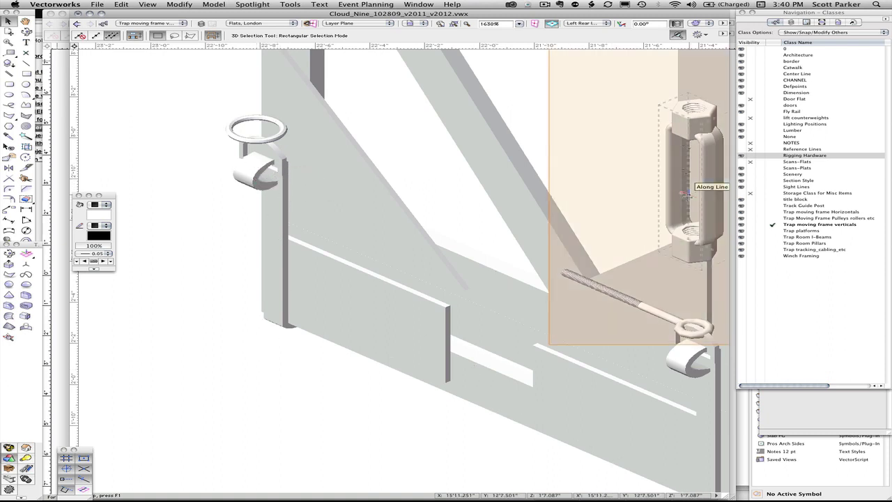
mouse_move(688, 193)
middle_down()
mouse_move(645, 182)
mouse_move(500, 213)
middle_up()
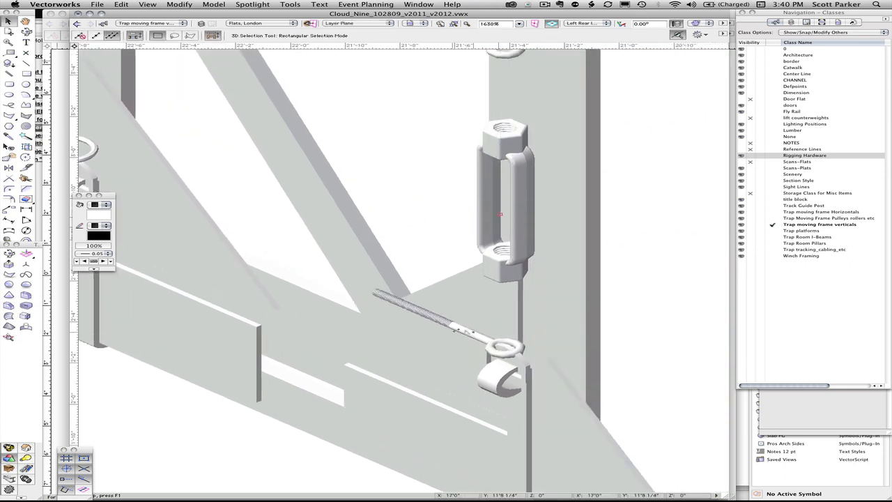
click(456, 329)
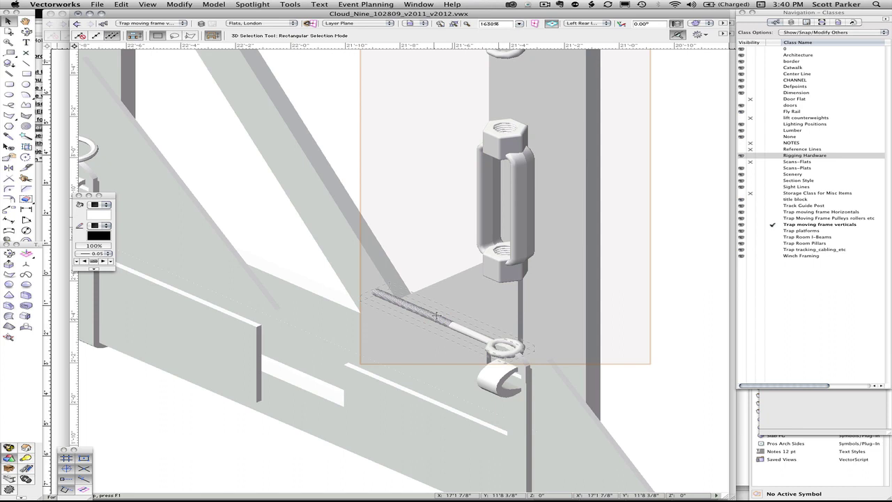
click(486, 312)
click(455, 328)
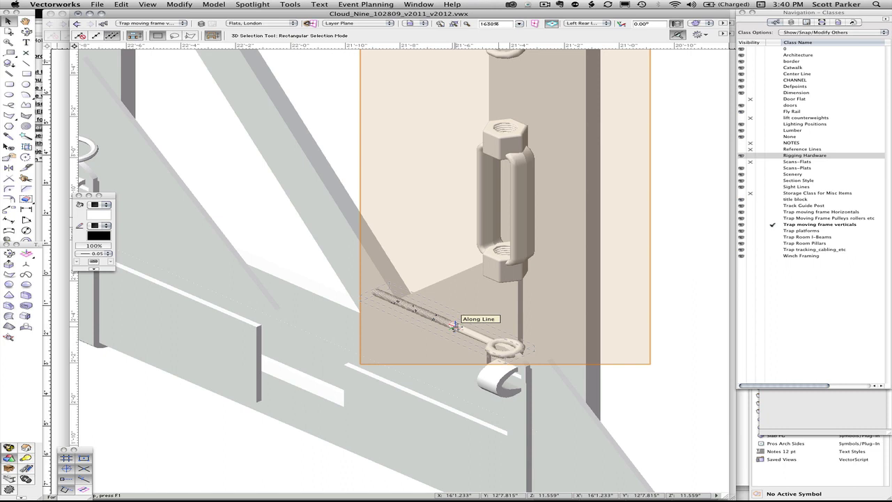
click(695, 26)
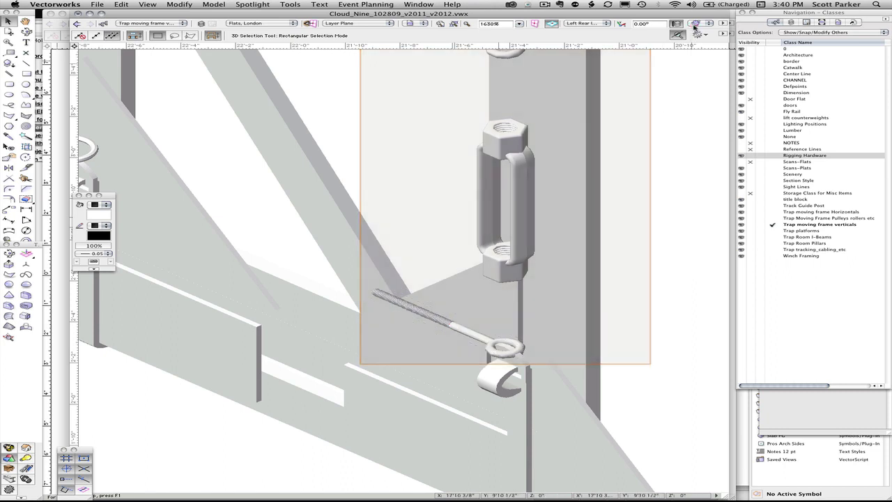
click(695, 26)
click(708, 31)
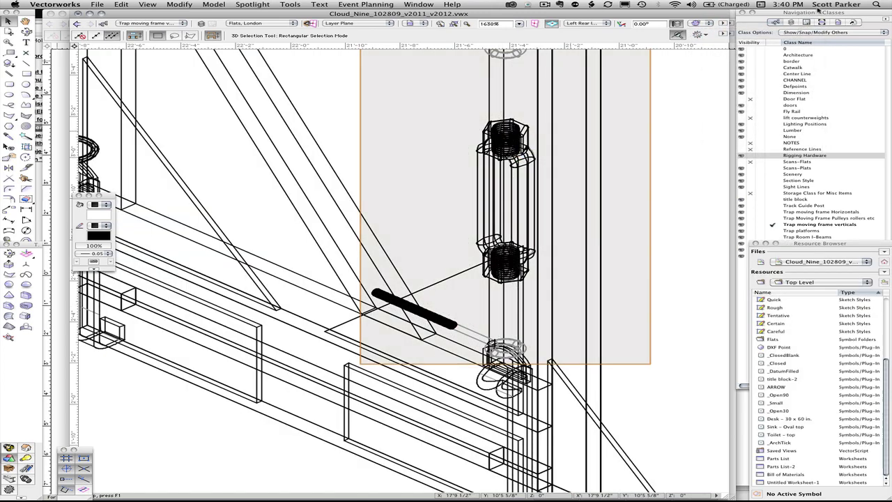
Undock the Classes palette, zoom out, and hide the Scenery class with the Visibility Tool
mouse_move(814, 14)
mouse_down()
mouse_move(793, 58)
mouse_move(744, 92)
mouse_up()
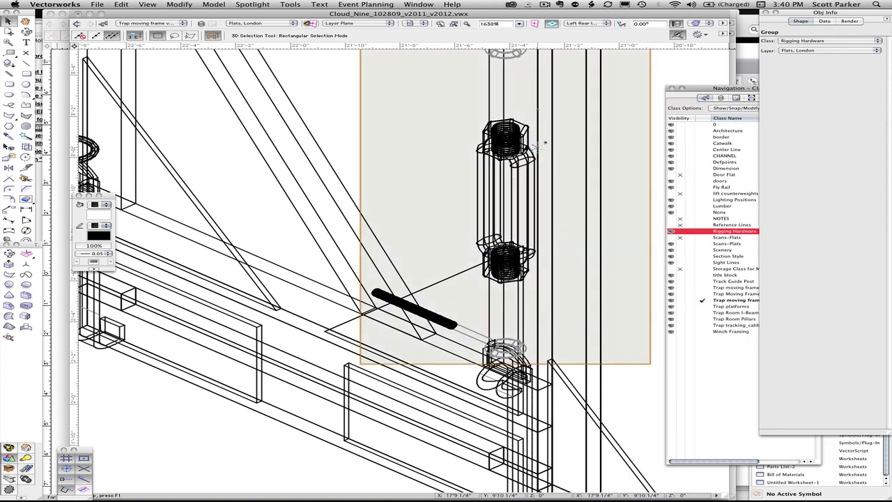
scroll(536, 145, down, 2)
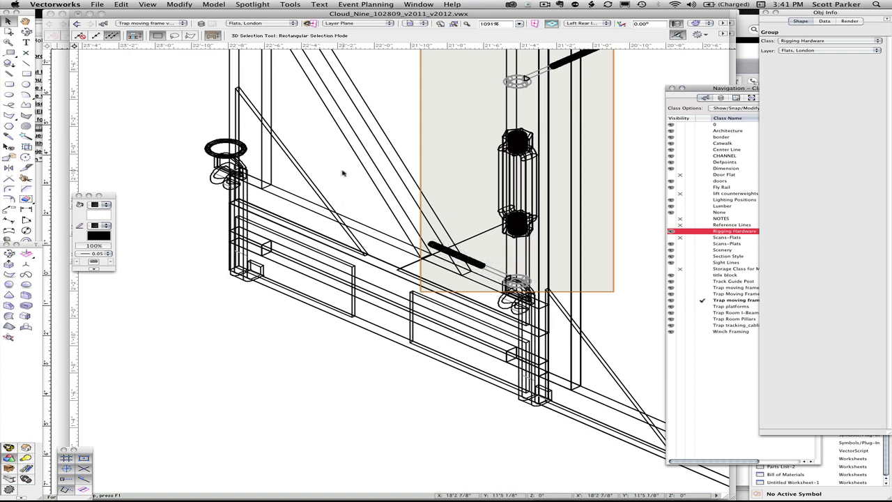
key(v)
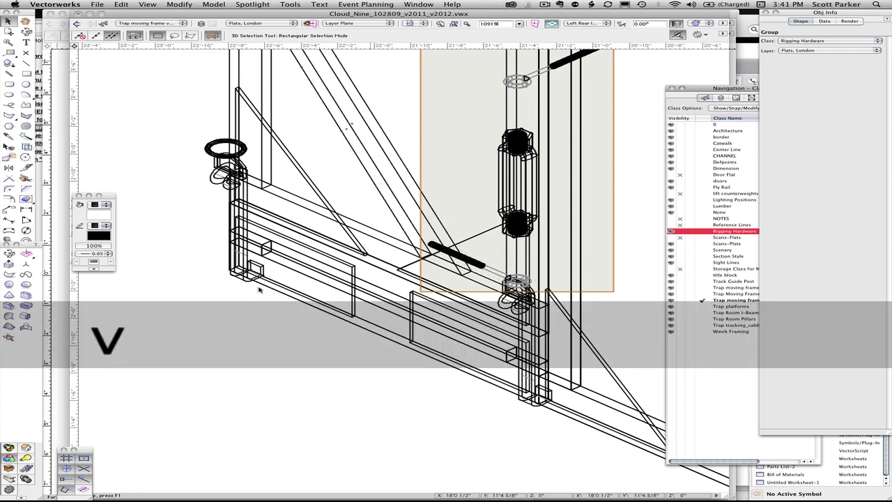
click(234, 329)
key(v)
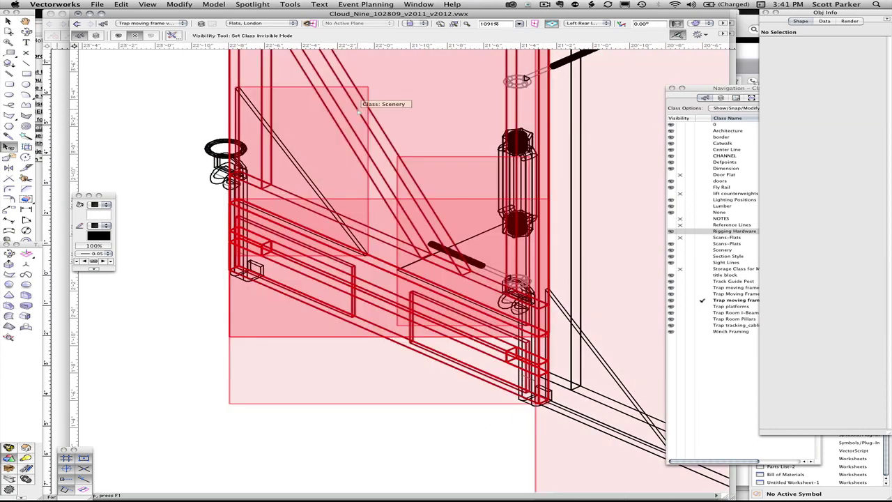
click(359, 112)
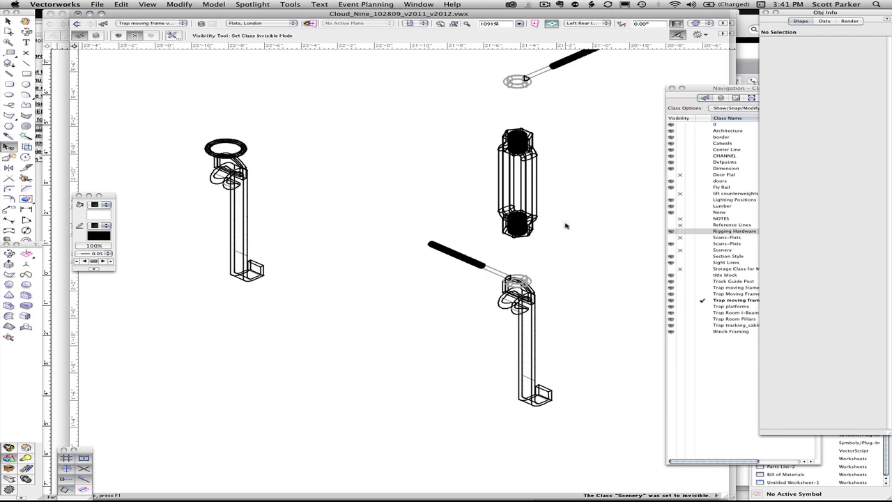
Switch to Front view and fit the rigging objects on screen
key(2)
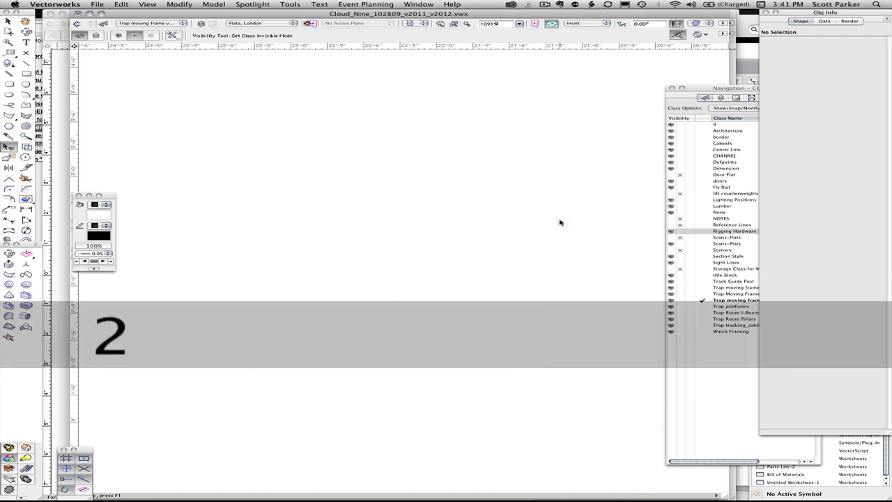
click(454, 23)
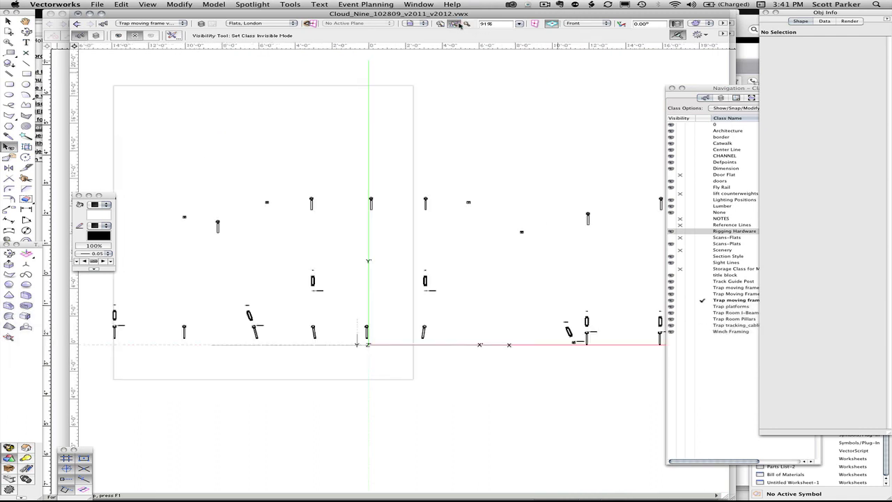
scroll(244, 322, up, 10)
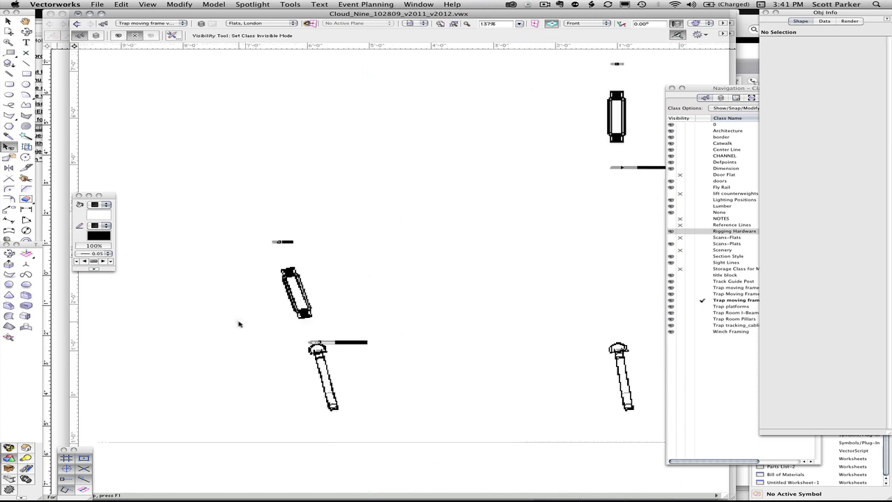
scroll(370, 324, down, 5)
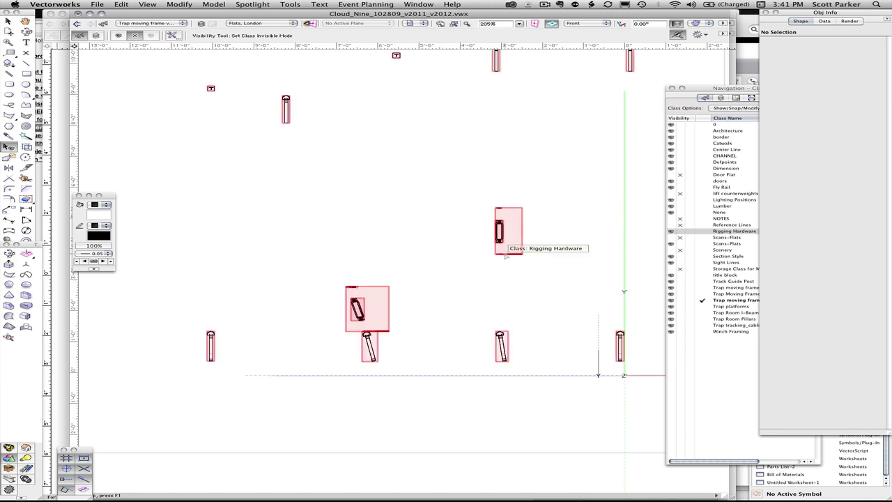
key(x)
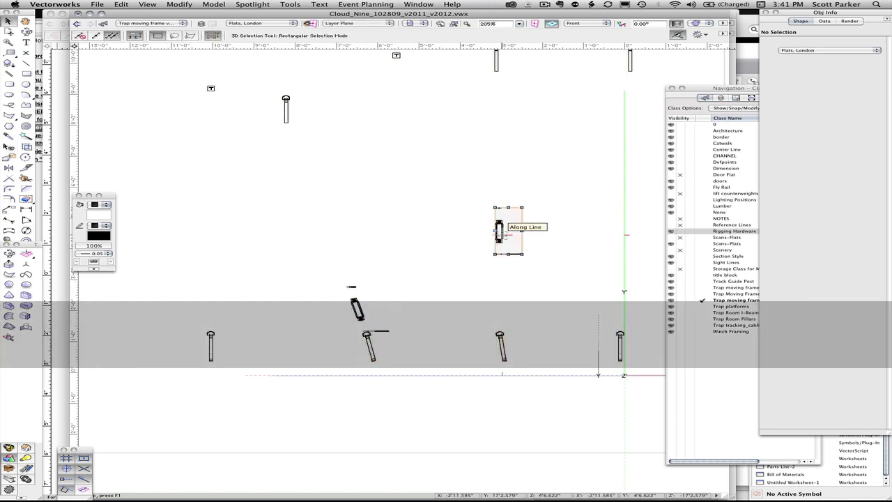
Inside the rigging group, rotate the eye bolt upright and drag it into the turnbuckle's lower end
double_click(499, 228)
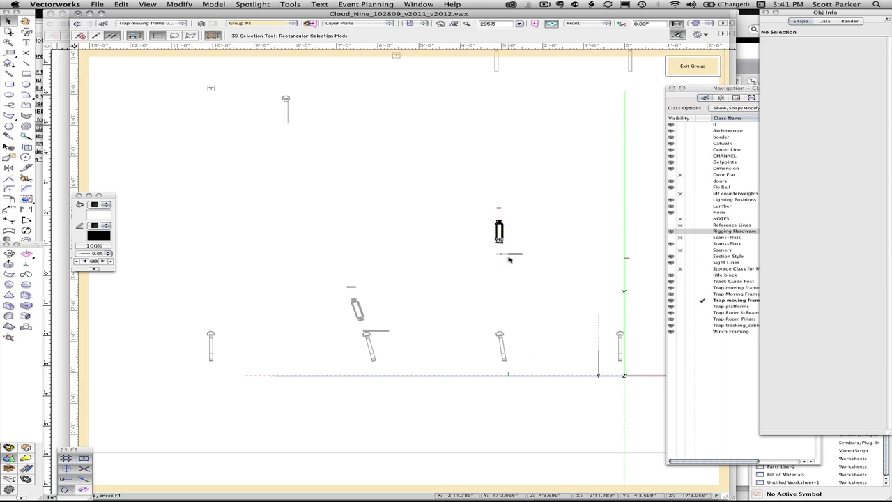
scroll(509, 260, up, 5)
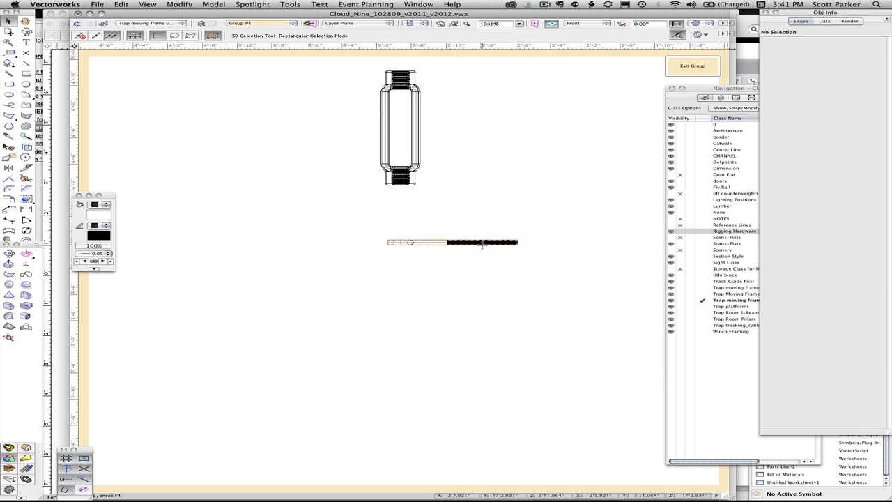
click(426, 243)
key(super+l)
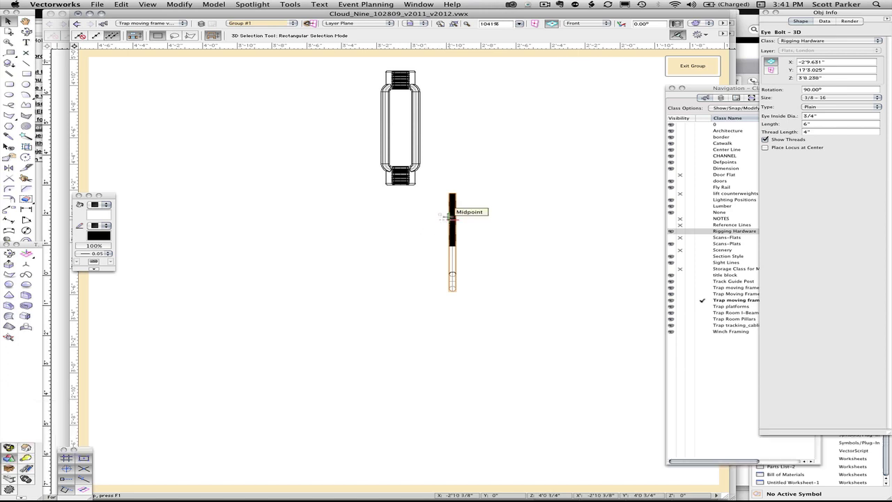
drag(447, 218, 399, 188)
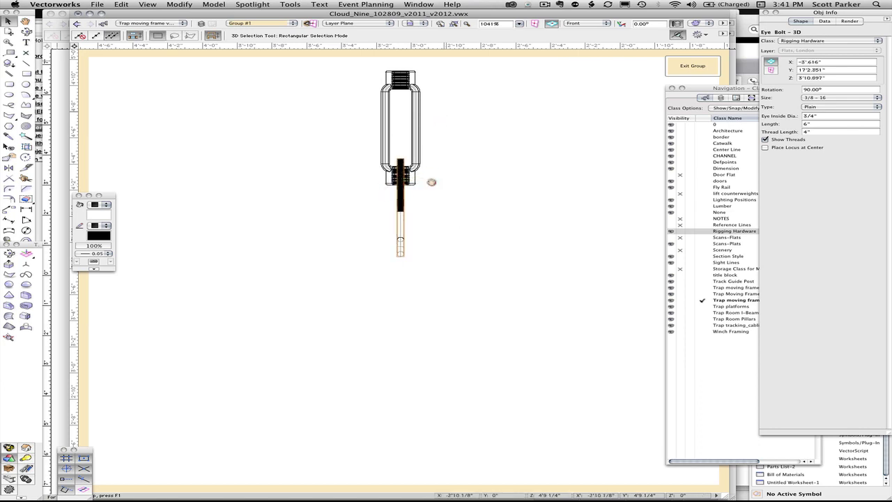
scroll(432, 184, up, 5)
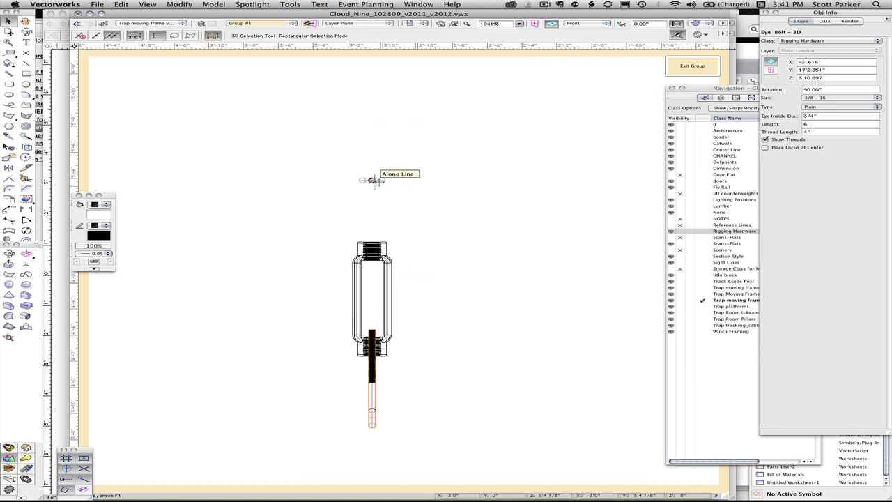
click(375, 180)
click(374, 180)
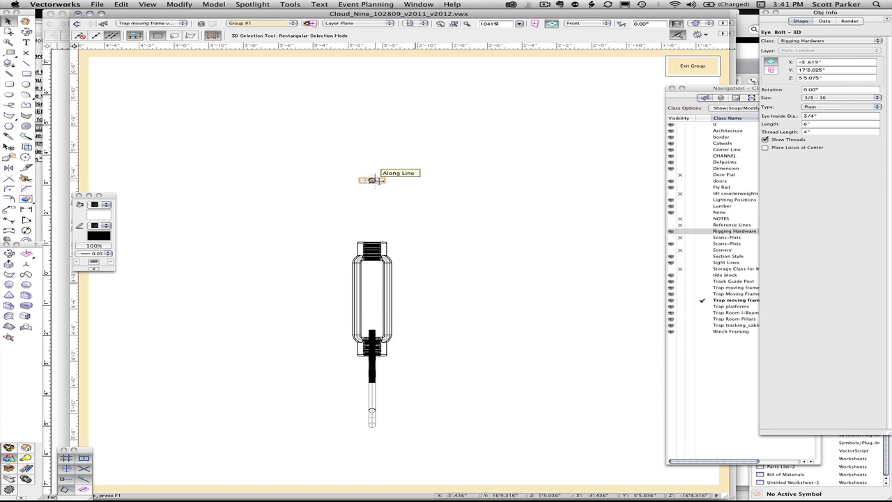
In Left view, rotate the upper eye bolt upright and move it down onto the rigging post
key(4)
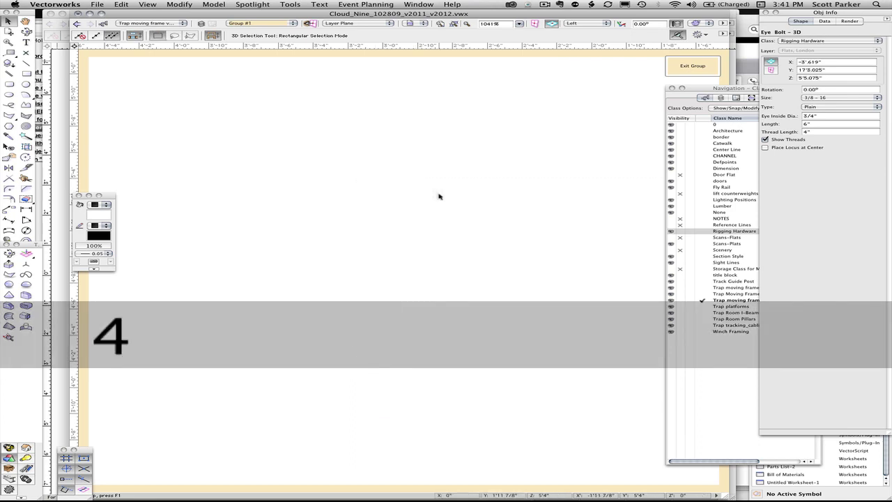
click(454, 24)
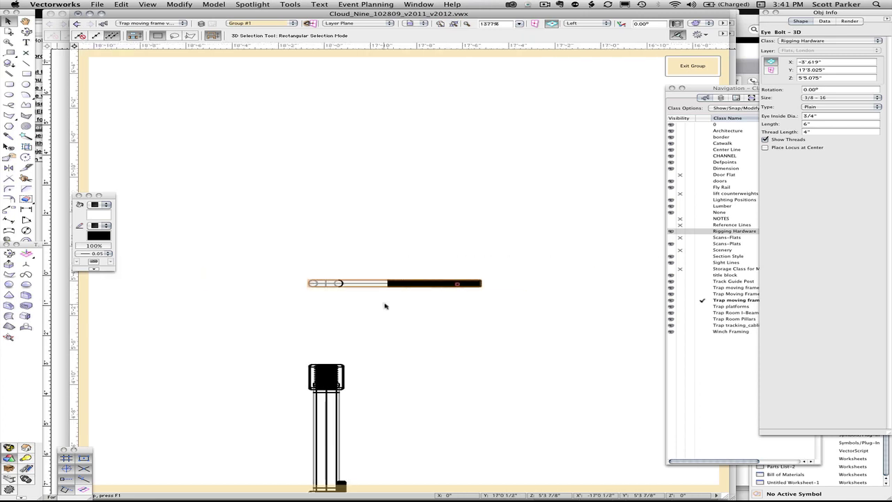
key(super+l)
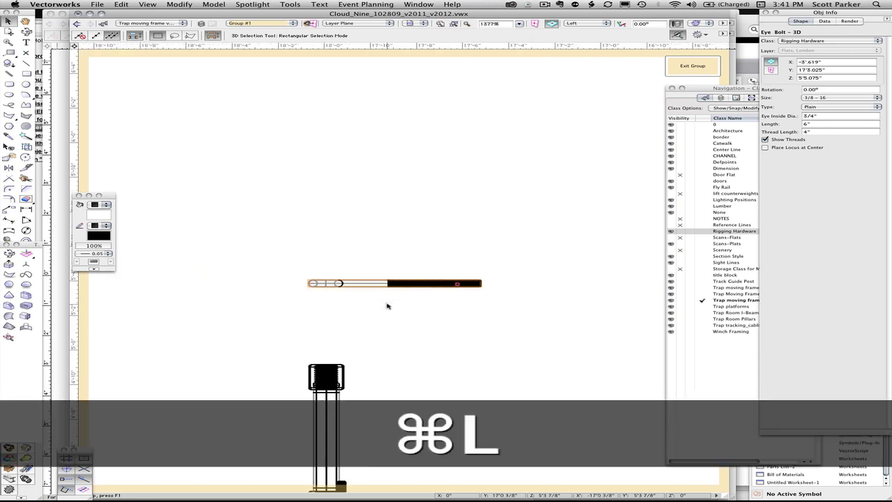
key(super+l)
key(super+l)
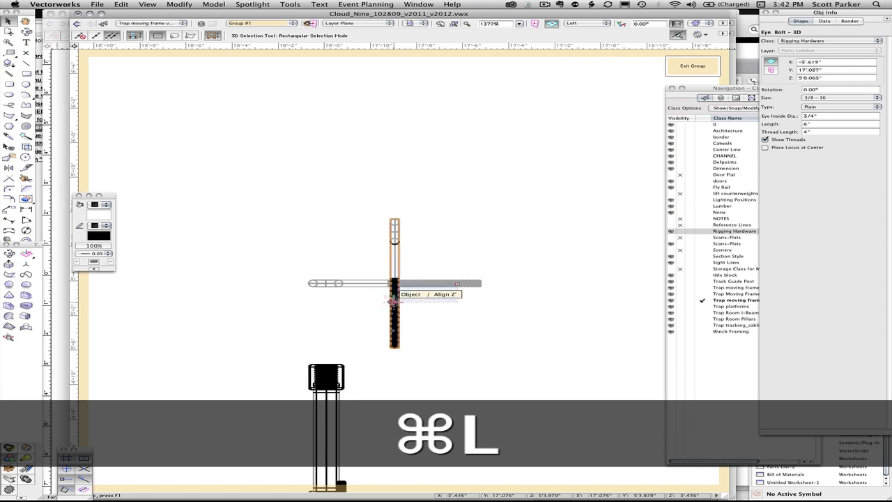
drag(394, 301, 327, 342)
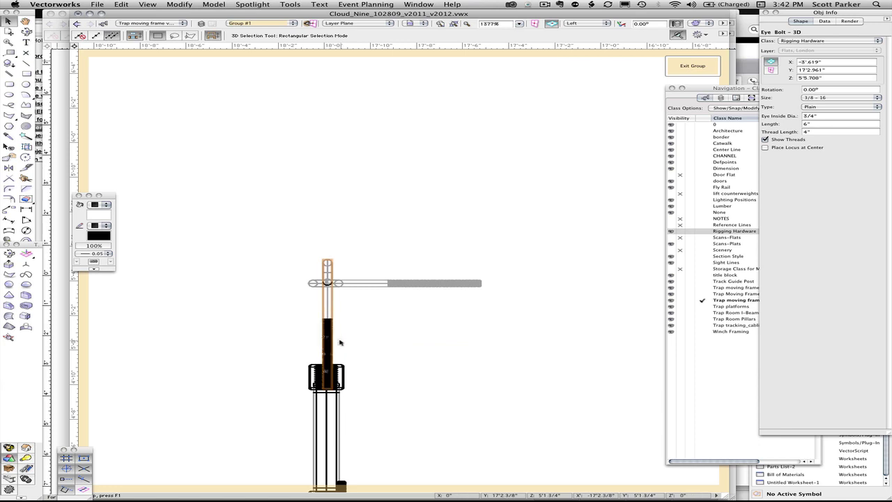
click(380, 285)
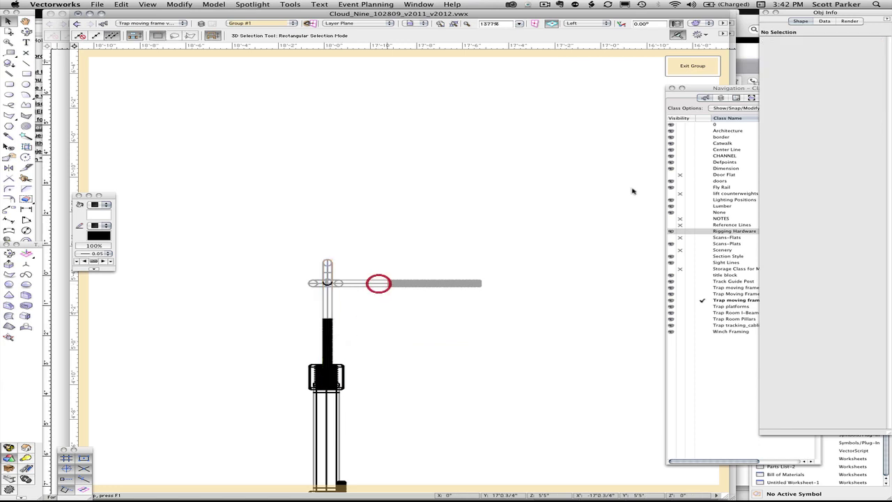
Exit the group, select it, and fit it in Left Isometric view
click(683, 70)
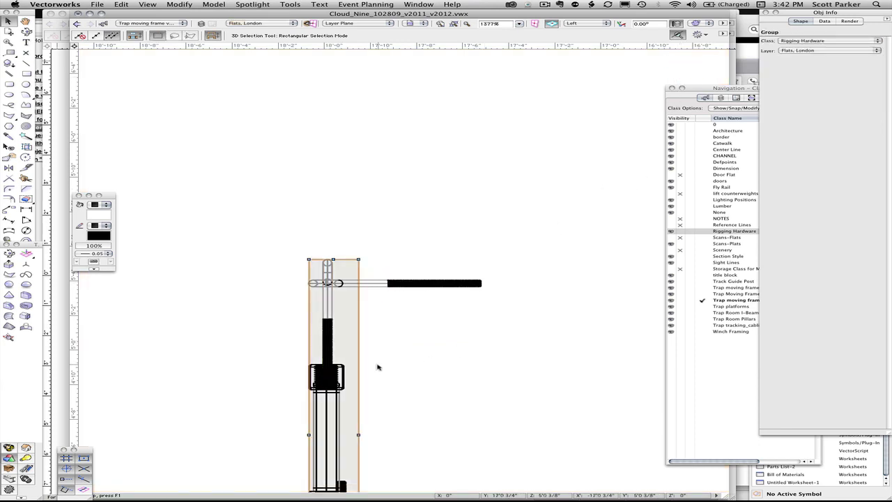
click(333, 377)
middle_drag(247, 394, 293, 260)
click(354, 262)
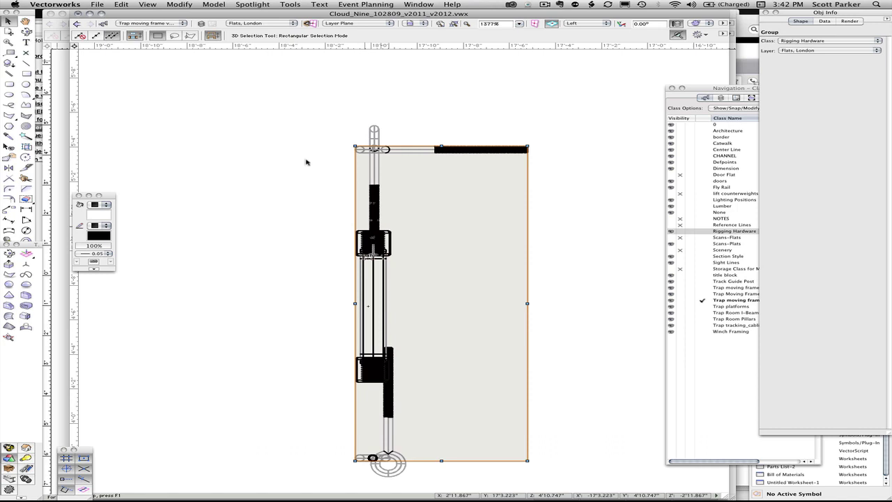
click(372, 131)
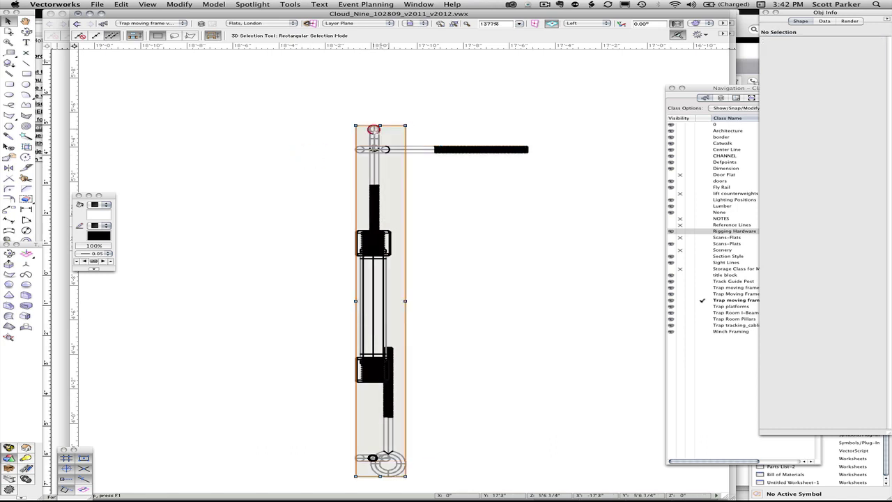
key(1)
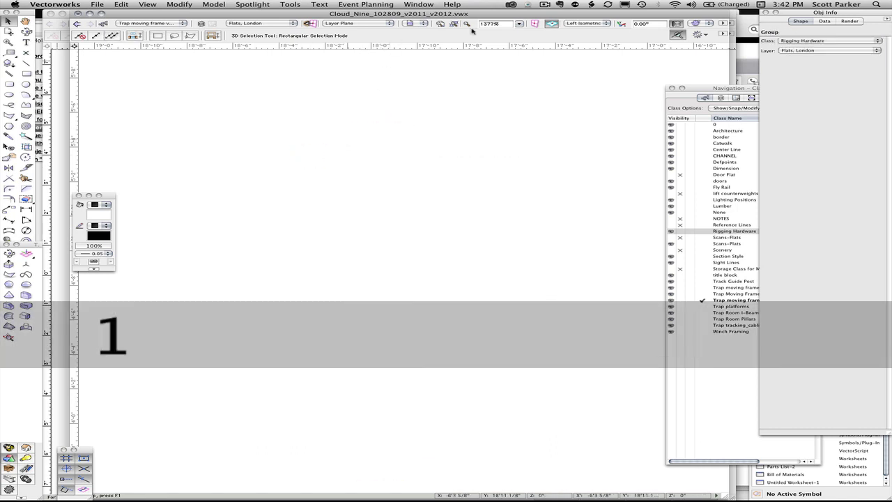
click(454, 23)
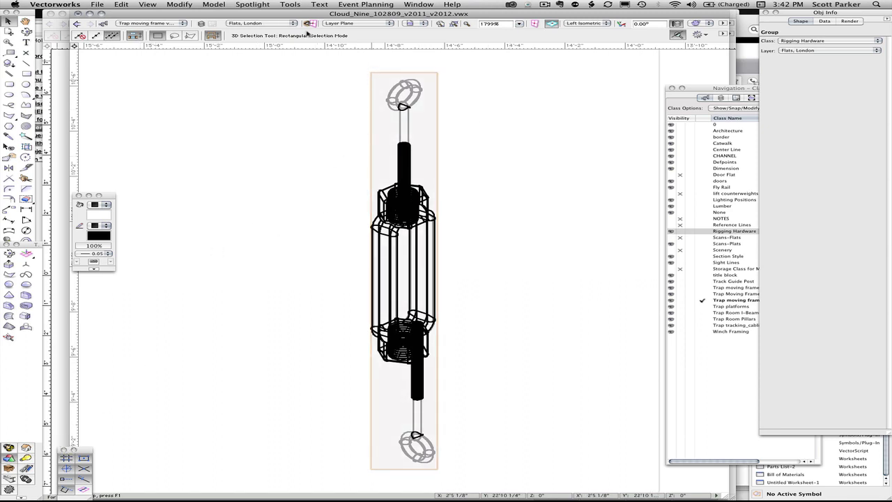
Create blank document Untitled 2 and show the Fasteners tool set
key(super+n)
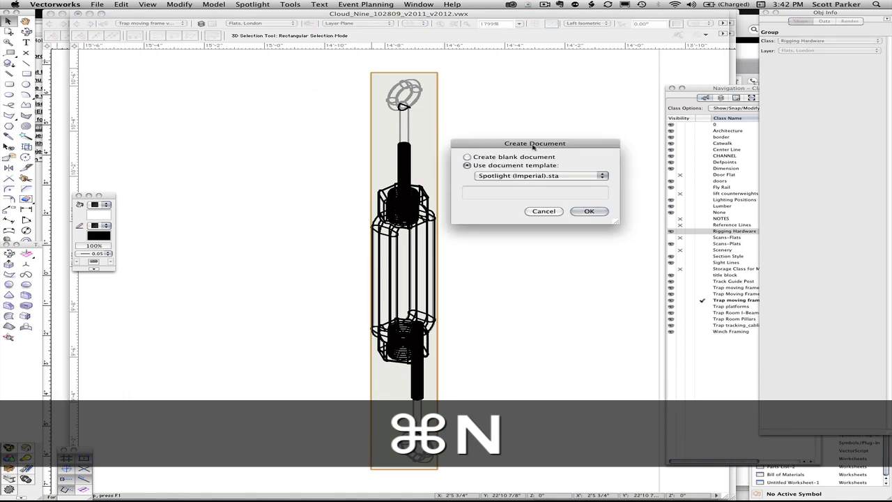
click(527, 158)
key(Return)
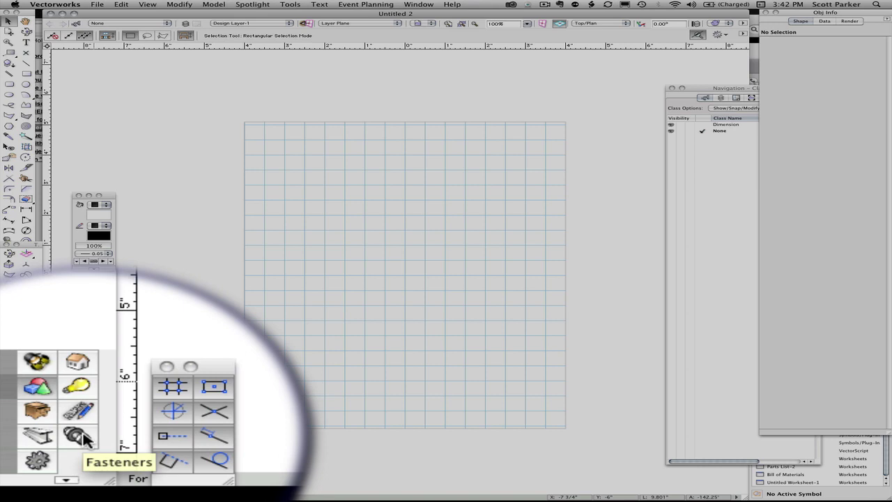
click(78, 436)
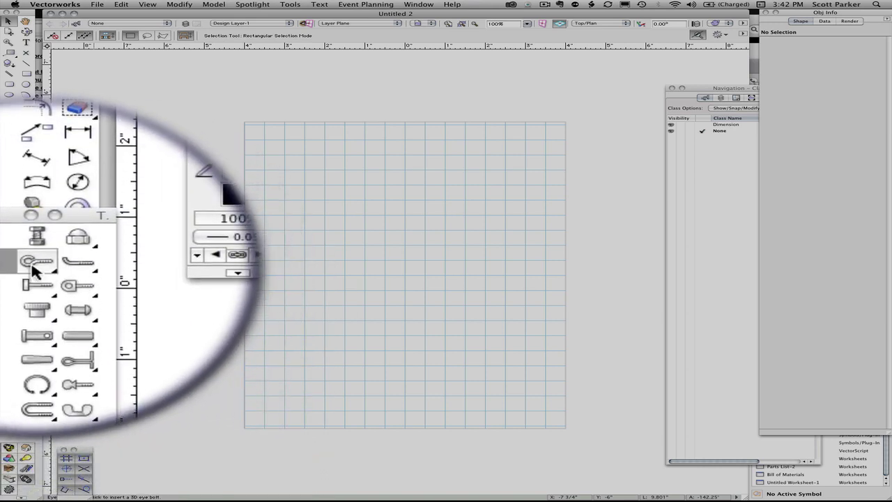
Place a plain 3/8-16 Eye Bolt - 3D with Show Threads and Place Locus at Center
click(47, 265)
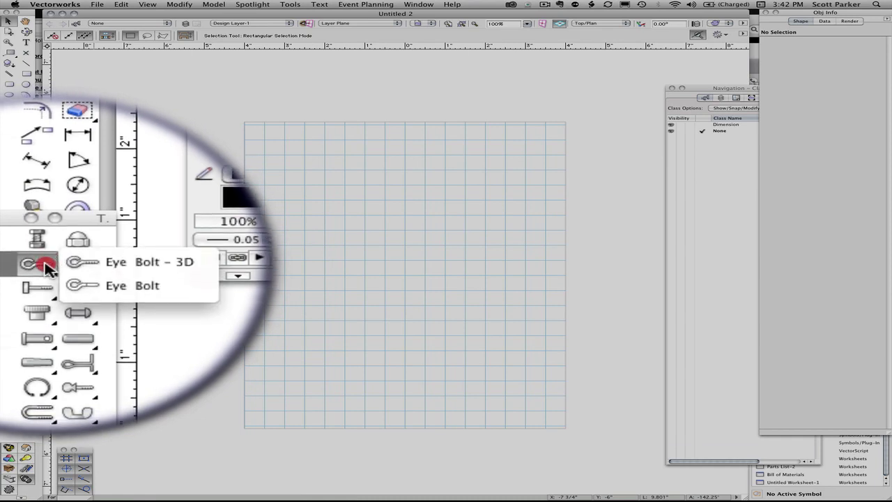
drag(45, 265, 75, 263)
click(424, 211)
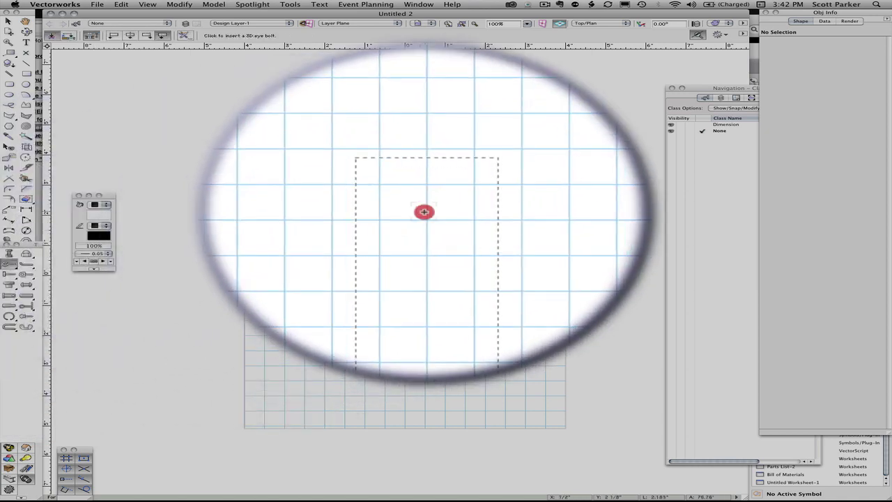
click(424, 212)
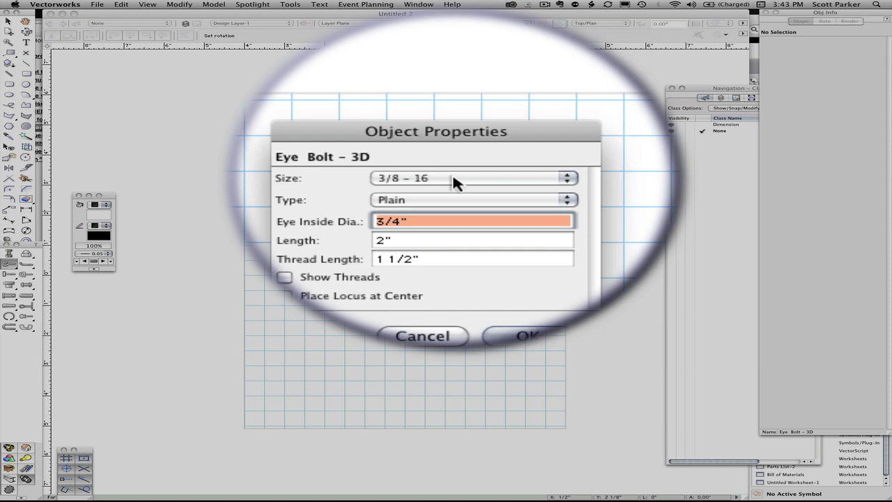
click(451, 178)
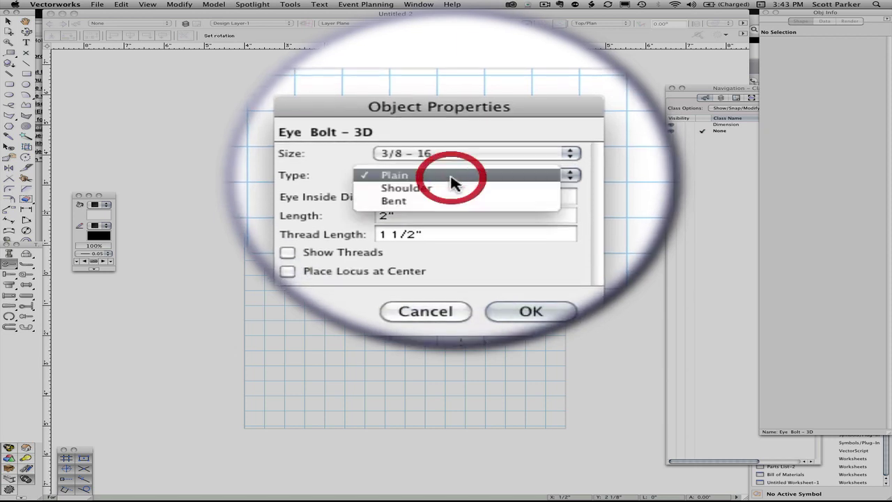
click(452, 178)
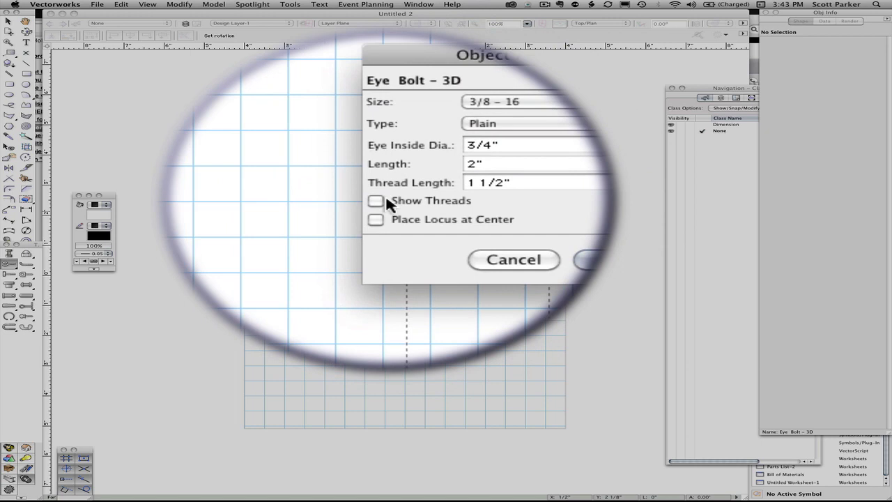
click(383, 202)
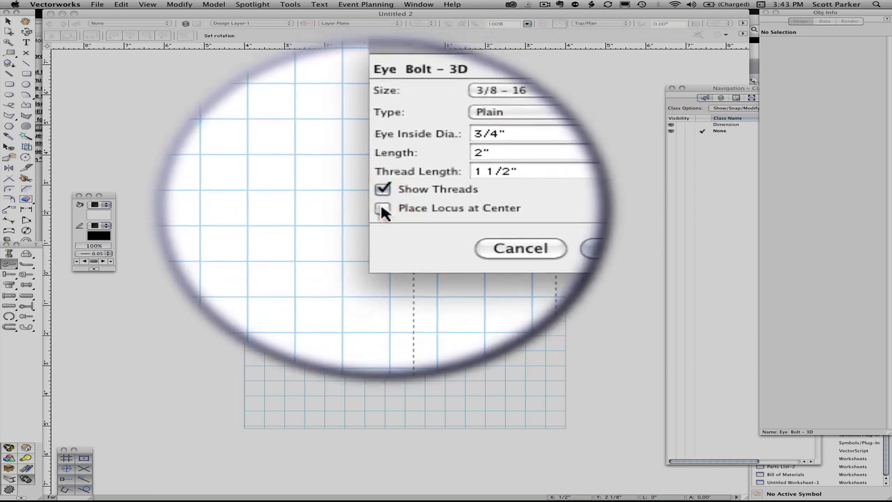
click(383, 210)
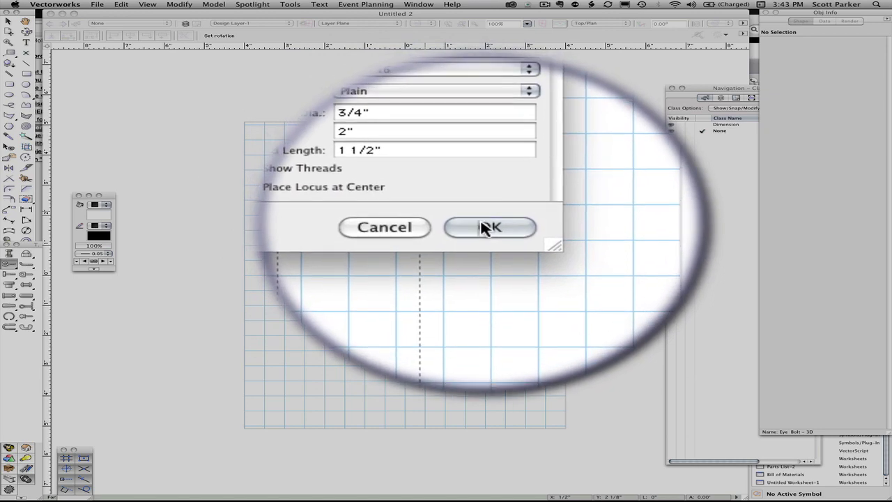
click(483, 227)
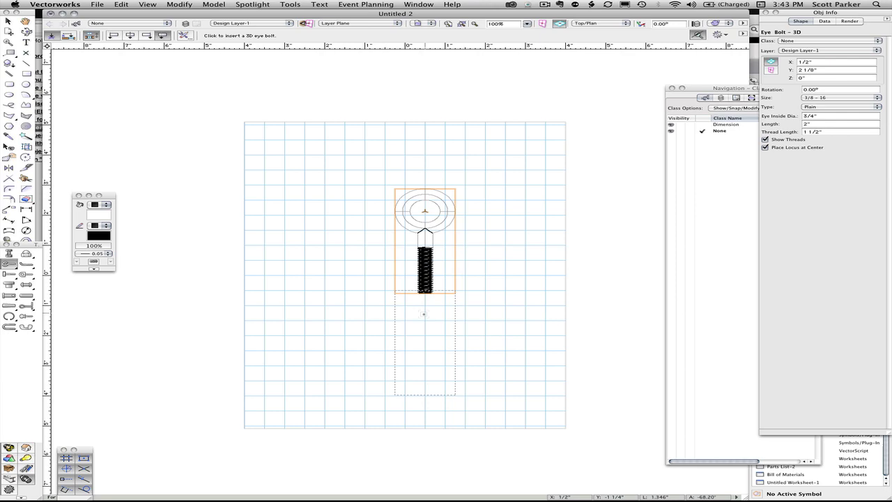
Return to the Selection tool, then select the Rounded Rectangle tool
key(x)
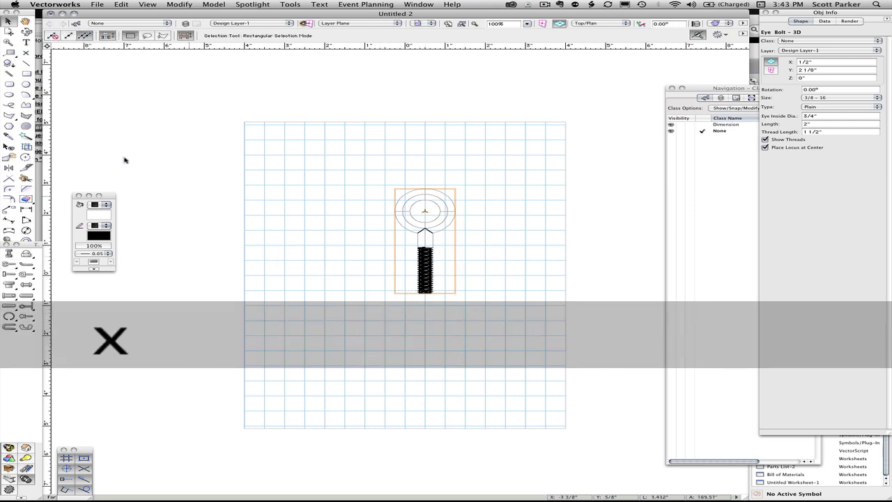
click(10, 85)
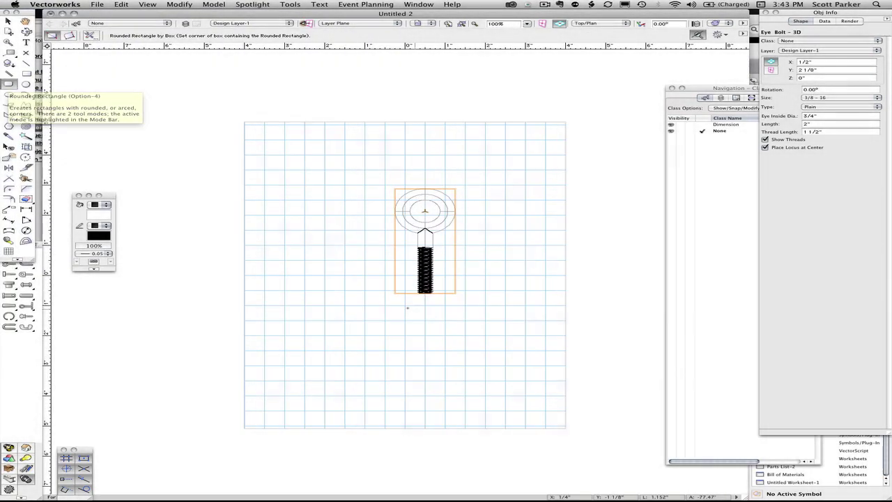
Draw a 1 1/4" by 4 1/2" rounded rectangle below the bolt and extrude it .5"
click(399, 283)
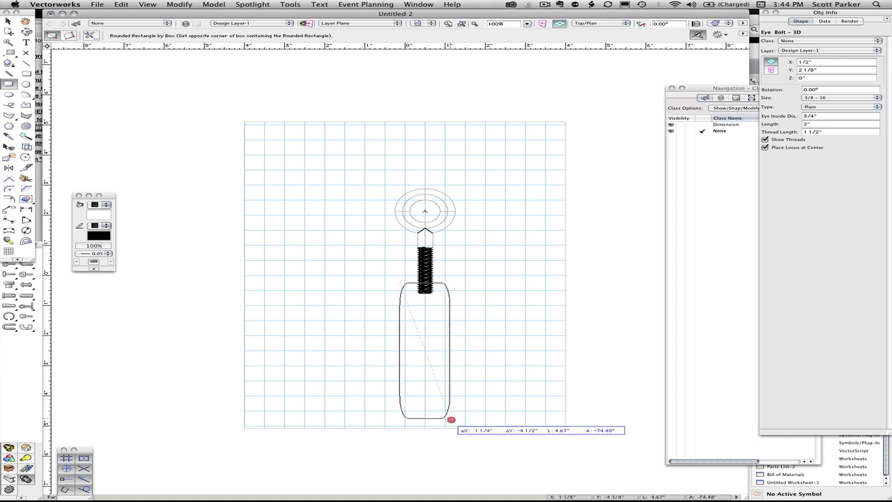
click(450, 419)
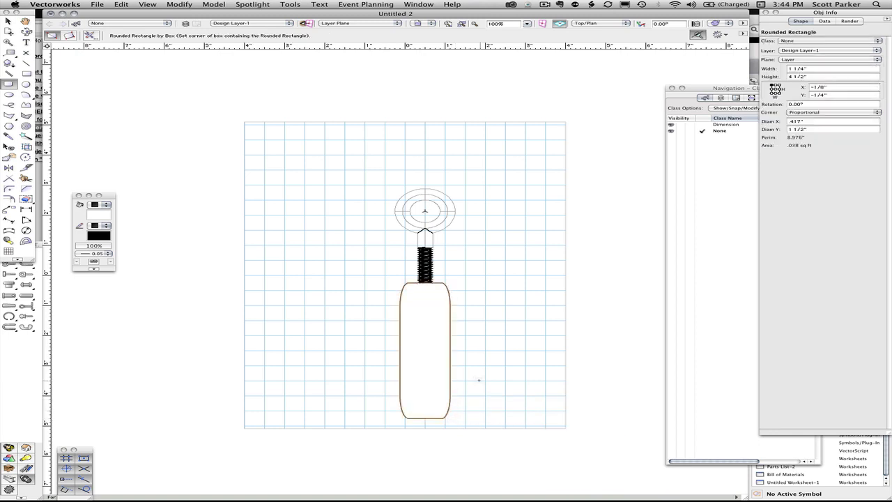
key(super+e)
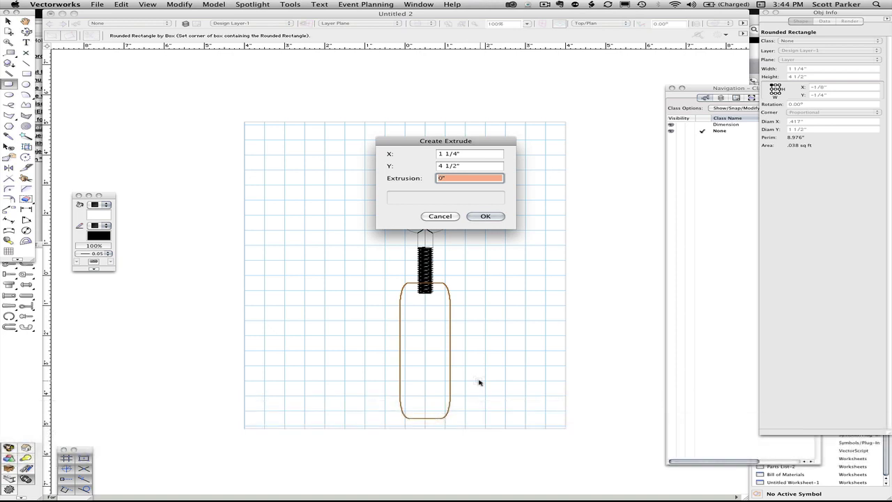
text(.5)
key(Return)
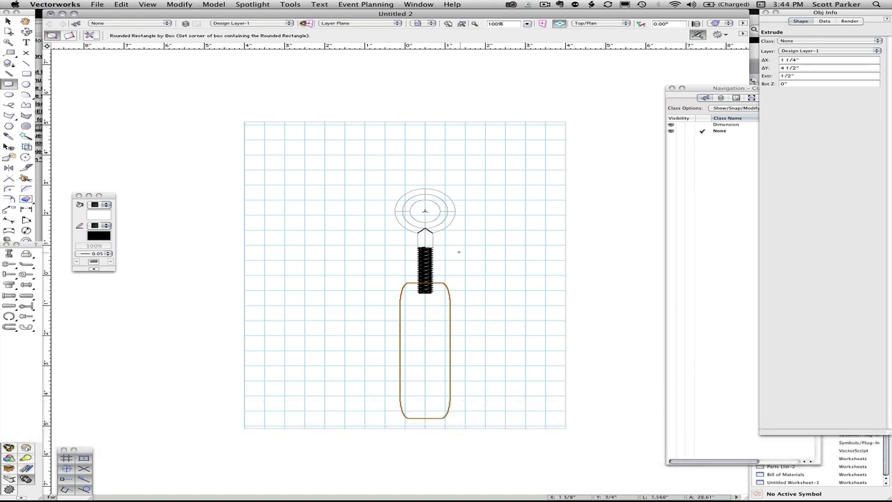
key(1)
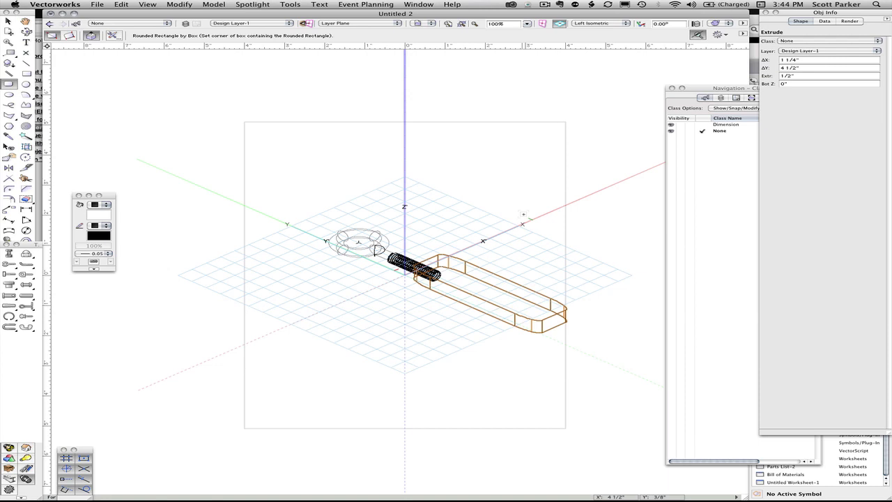
key(0)
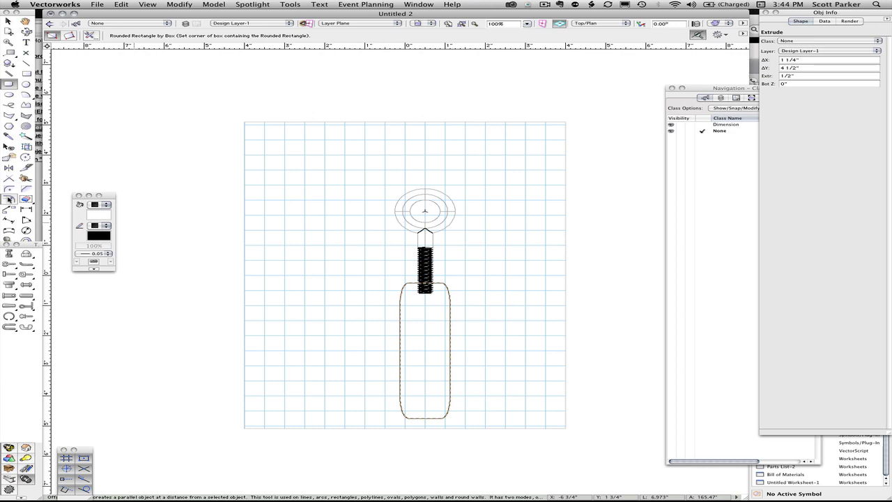
Set the Offset distance to .2 and open the extrude to offset its rounded-rectangle profile inward
click(9, 199)
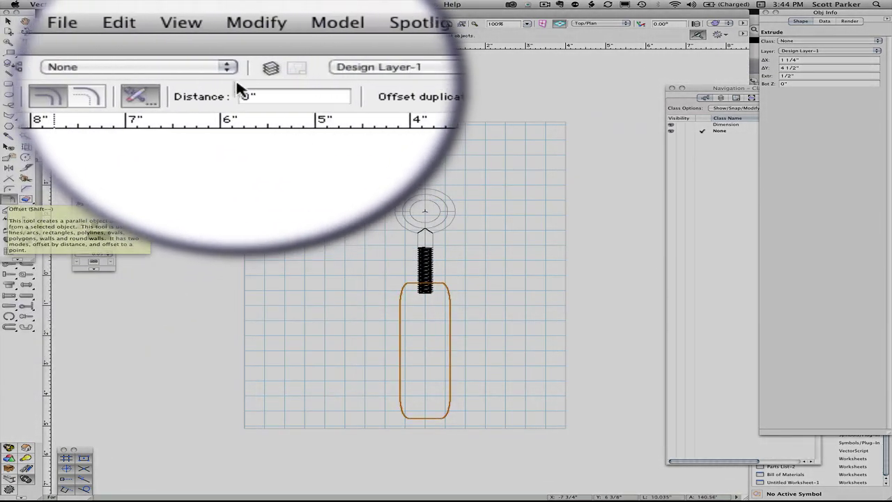
click(237, 91)
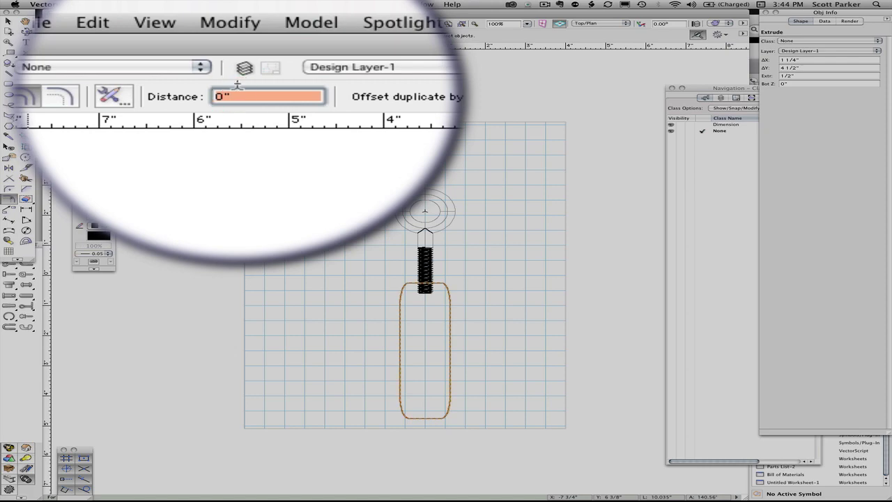
key(BackSpace)
text(.2)
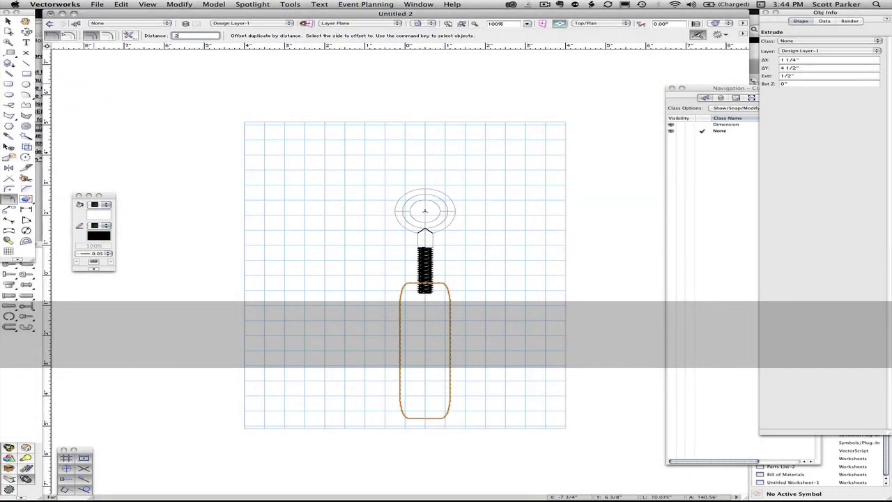
key(Return)
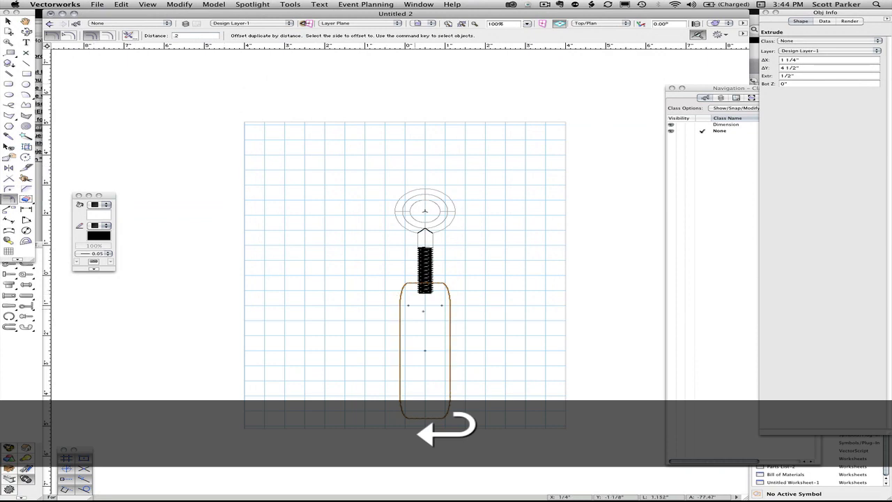
click(422, 316)
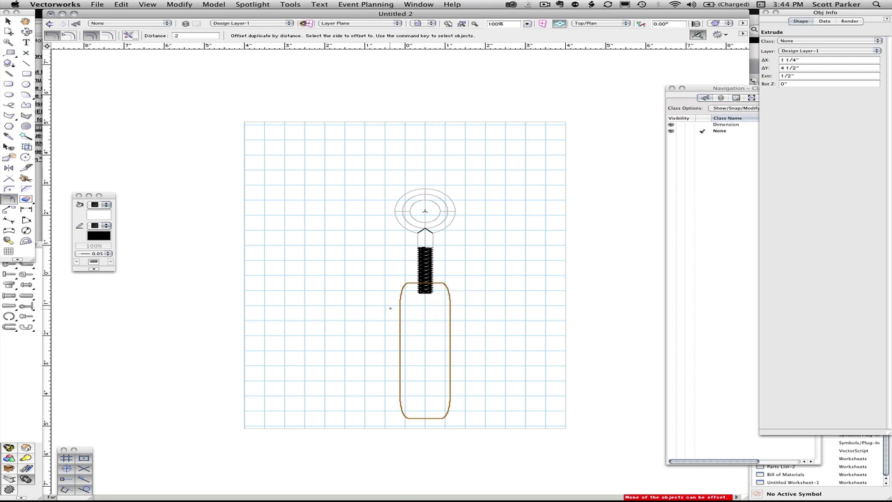
key(x)
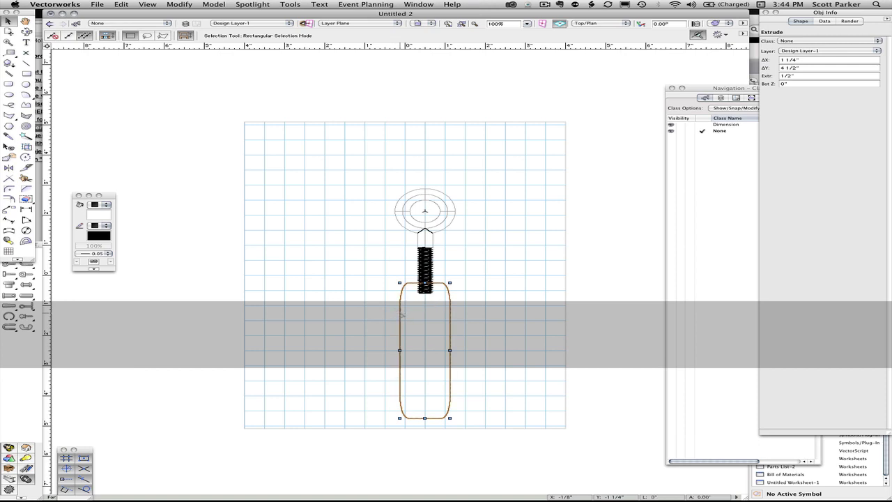
double_click(403, 315)
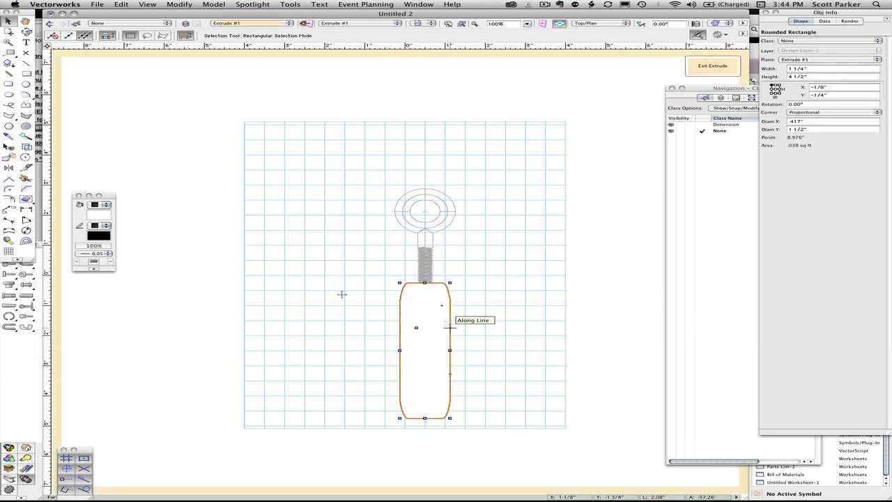
click(9, 199)
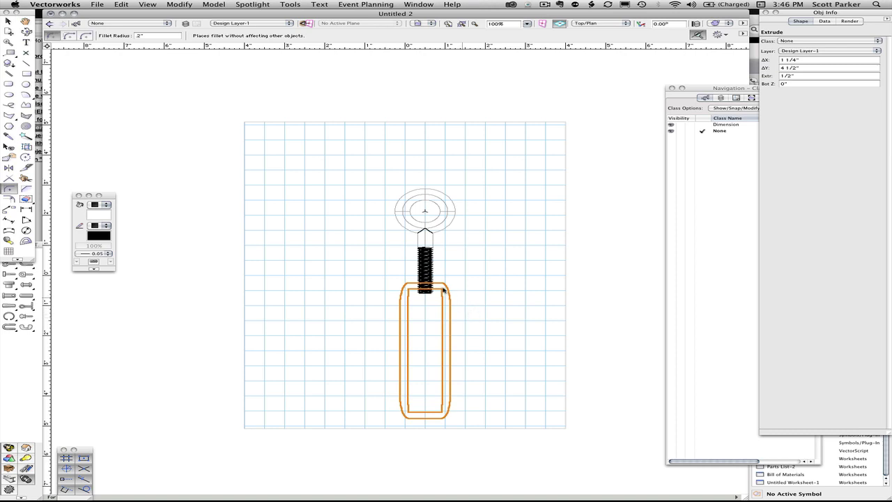
Duplicate the eye bolt, rotate the copy 180°, and move it to the body's bottom end
click(430, 262)
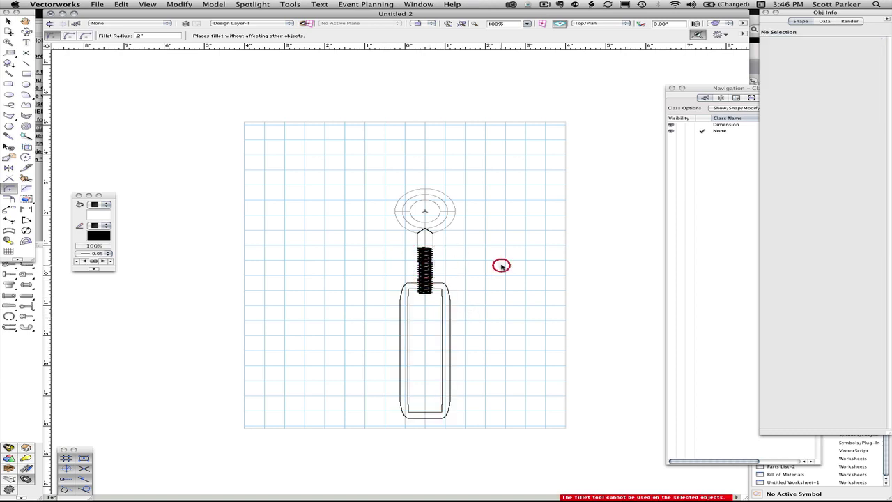
click(424, 235)
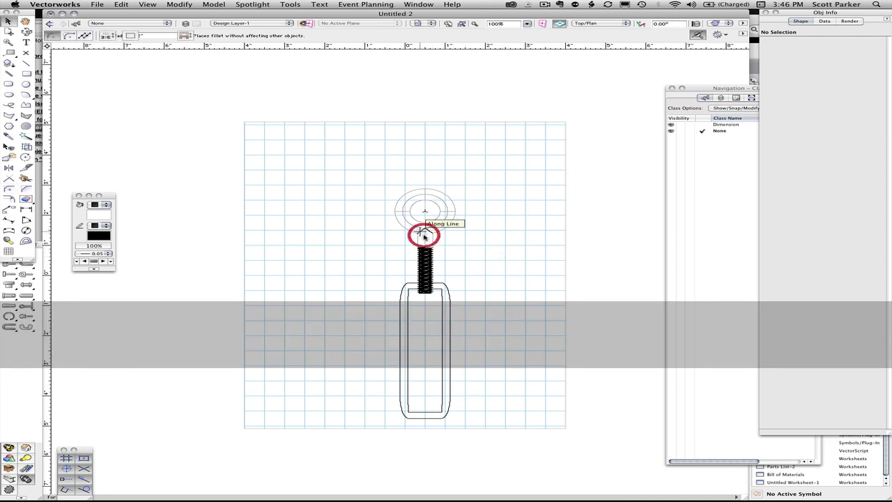
key(x)
key(super+d)
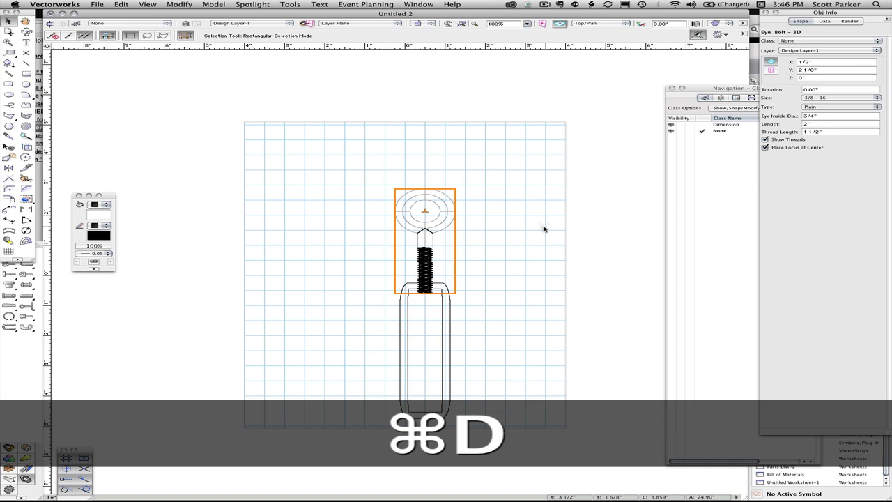
key(super+l)
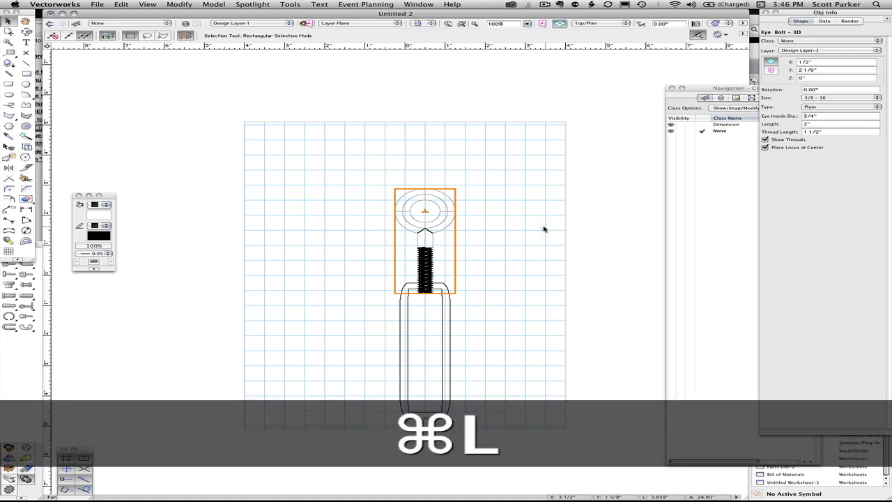
key(super+l)
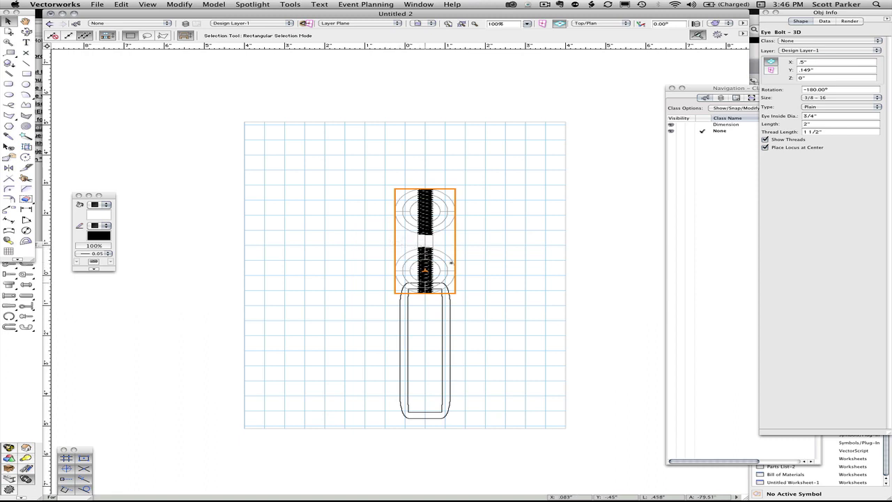
drag(425, 269, 419, 472)
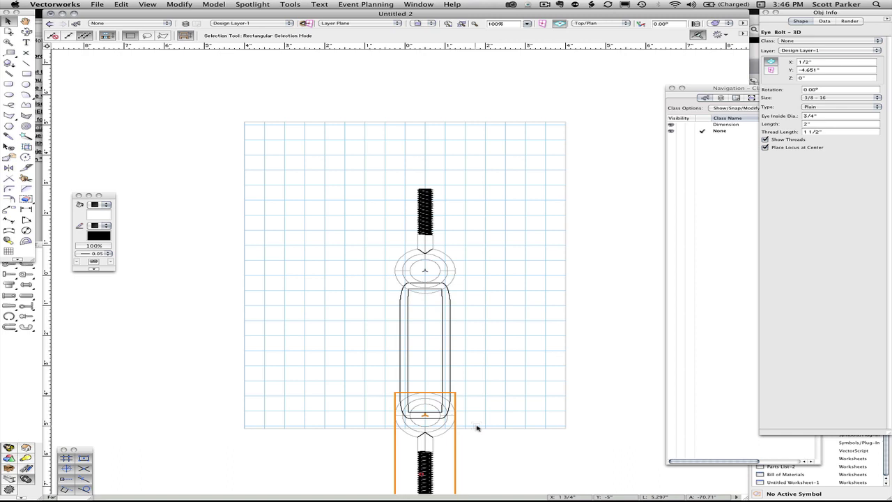
Reorient both eye bolts and move the upper one down into the body
key(super+l)
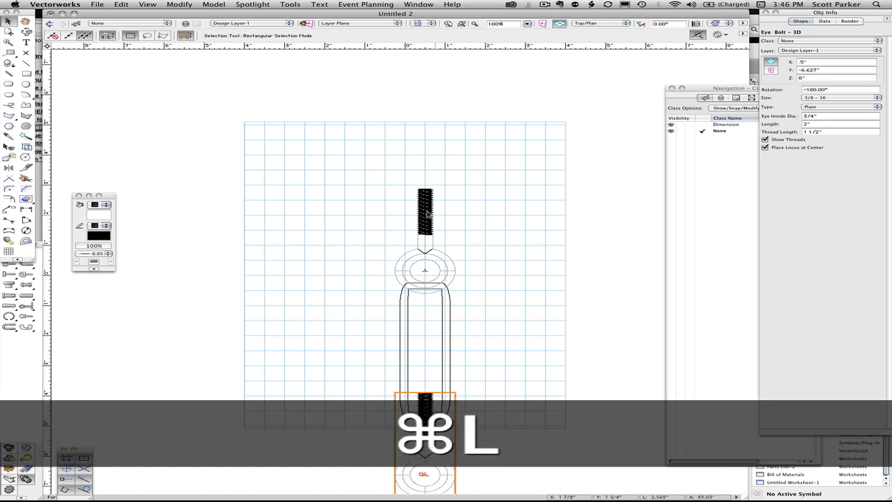
click(421, 209)
key(super+l)
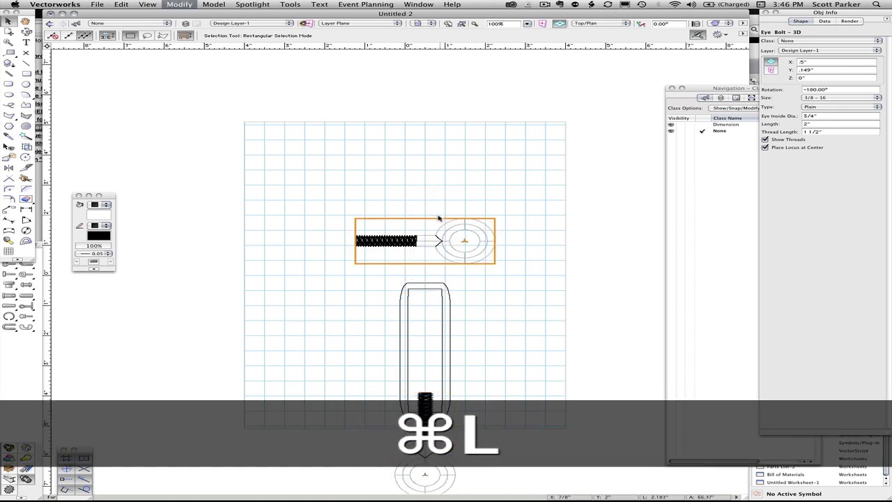
key(super+l)
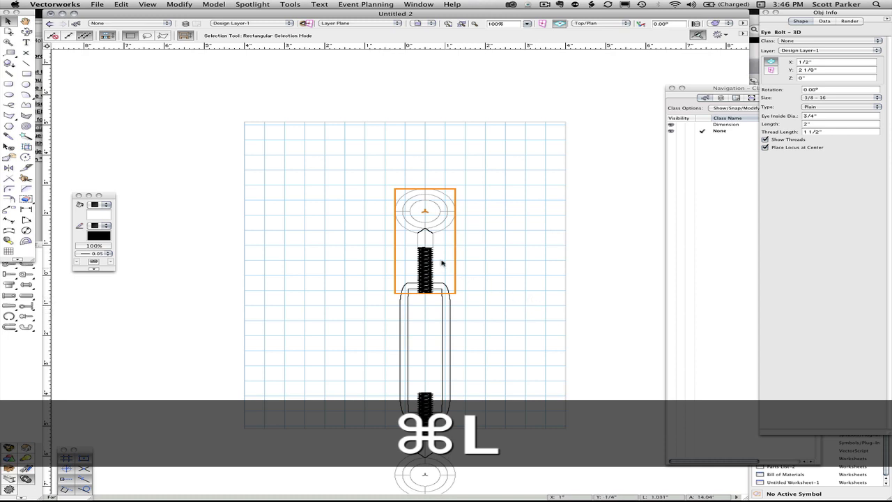
drag(437, 264, 425, 285)
click(494, 274)
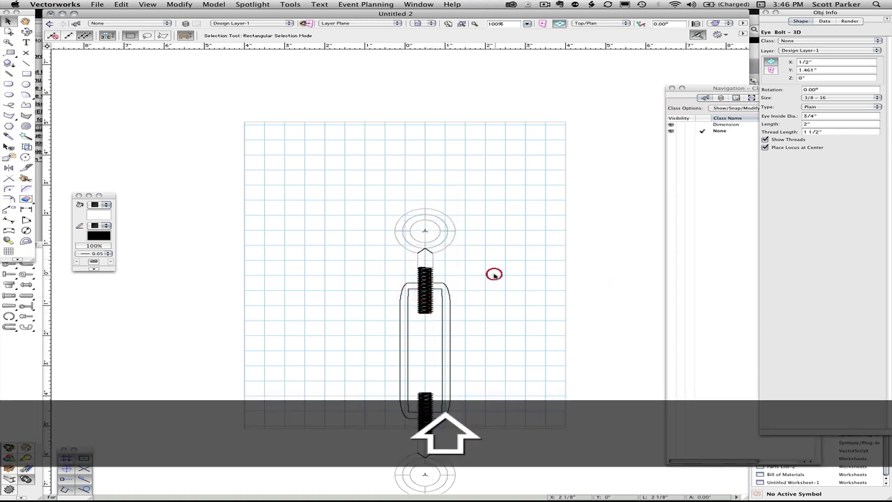
In Left view, nudge the body extrude down to bottom Z -.228", centred on the bolts
key(4)
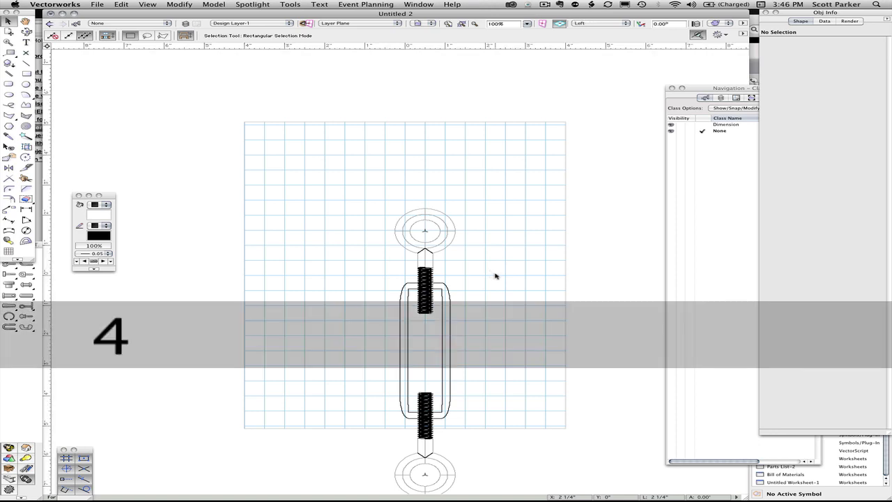
middle_drag(447, 296, 313, 292)
click(304, 256)
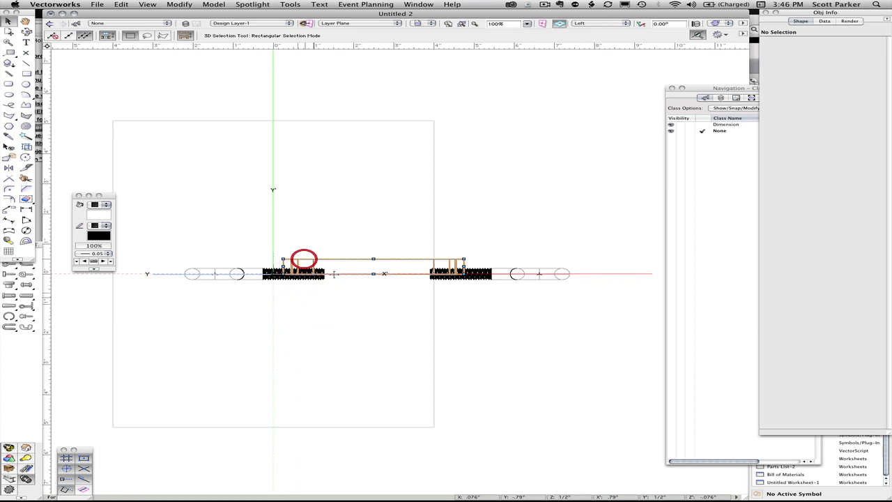
scroll(337, 274, up, 2)
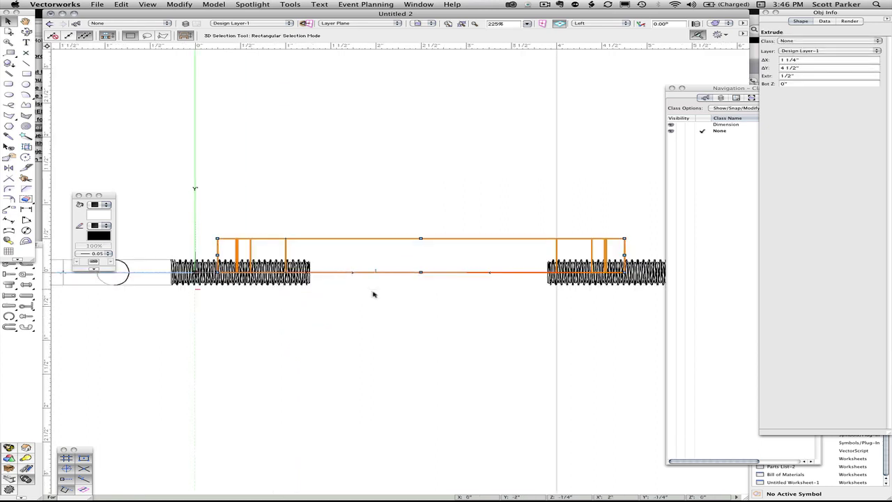
key(shift+Down)
key(shift+Down)
key(shift+Down)
key(shift+Down)
key(shift+Down)
key(shift+Down)
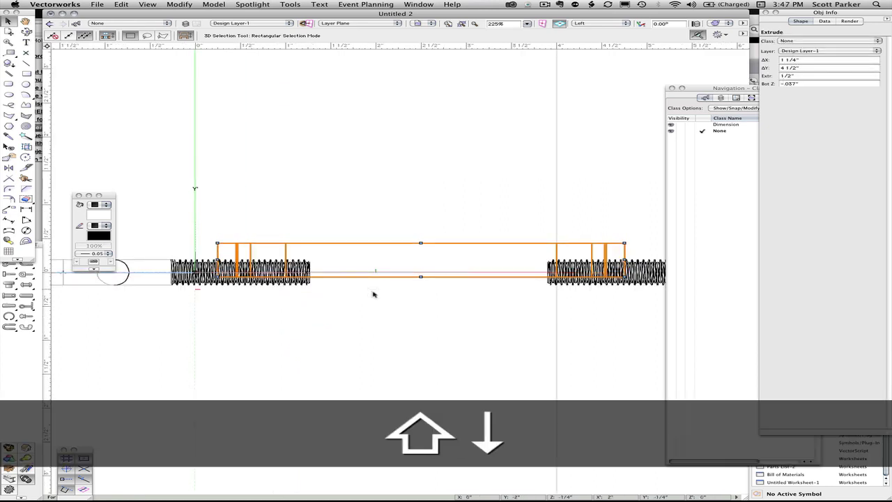
key(shift+Down)
key(shift+Down)
key(shift+Down)
key(shift+Down)
key(shift+Down)
key(shift+Down)
key(shift+Down)
key(shift+Down)
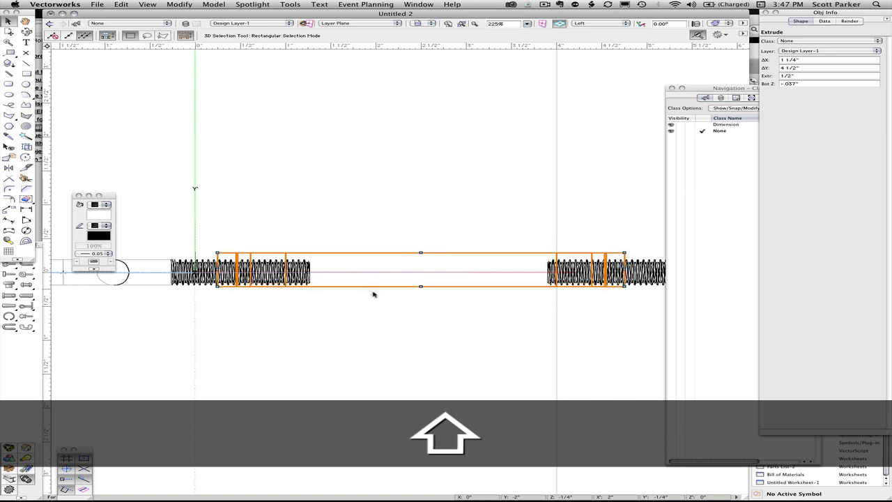
key(shift+Down)
key(shift+Down)
key(shift+Down)
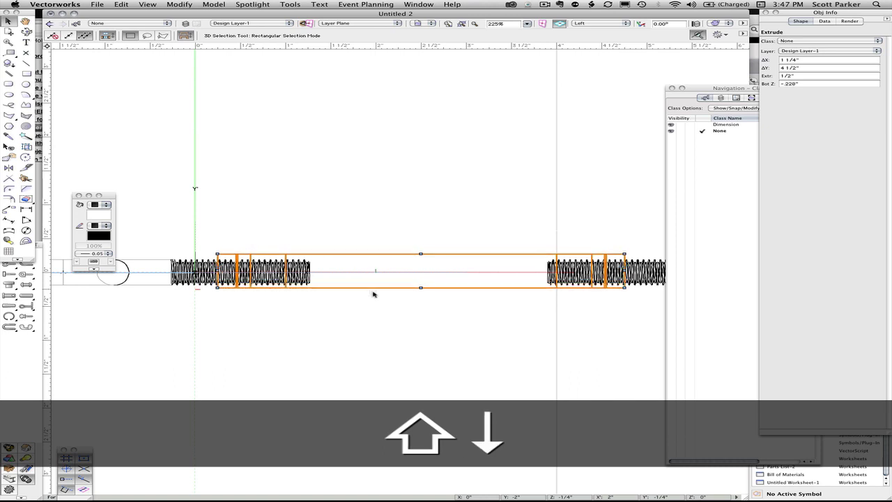
click(398, 226)
scroll(440, 228, down, 4)
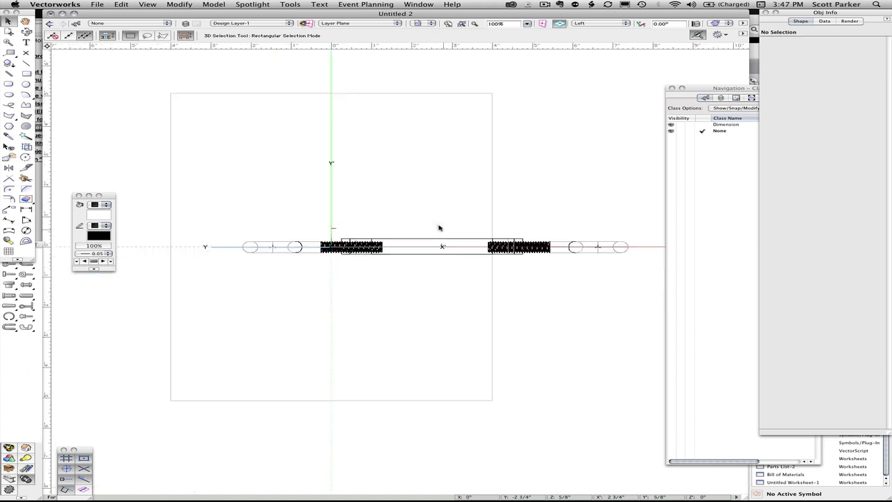
key(0)
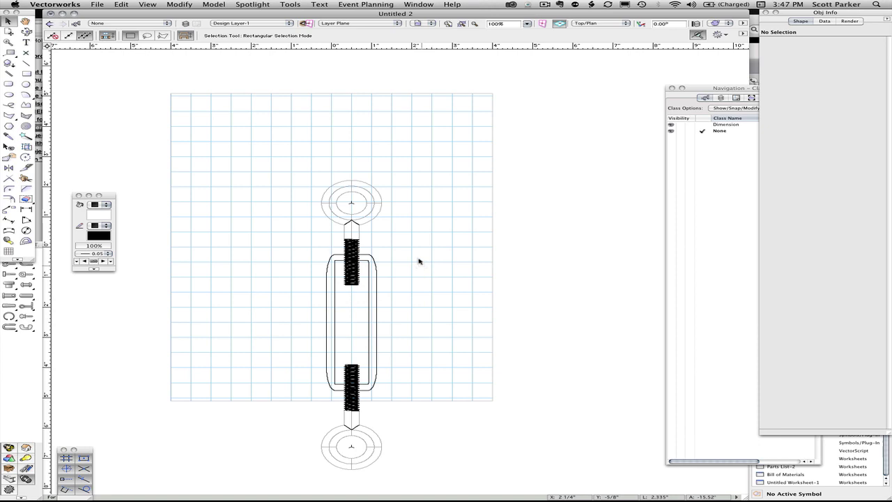
Subtract both eye bolts from the body, giving a 1 1/4" by 1/2" by 4 1/2" solid subtraction
click(361, 224)
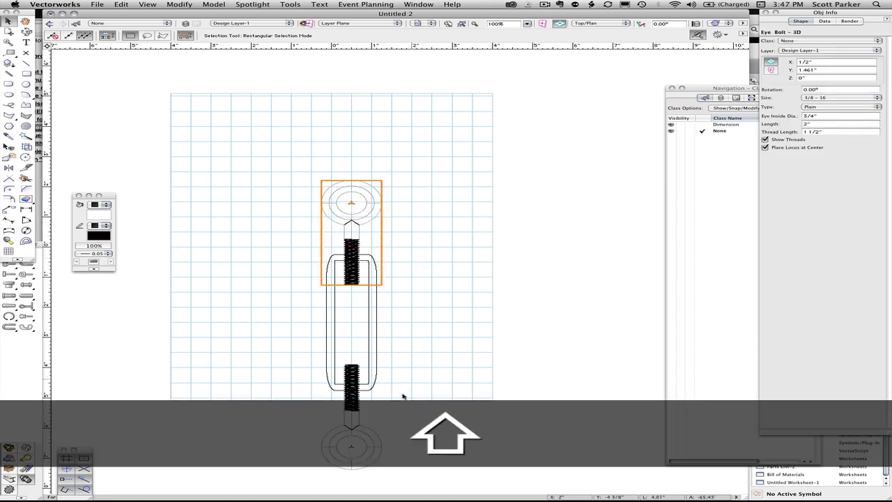
shift+click(351, 408)
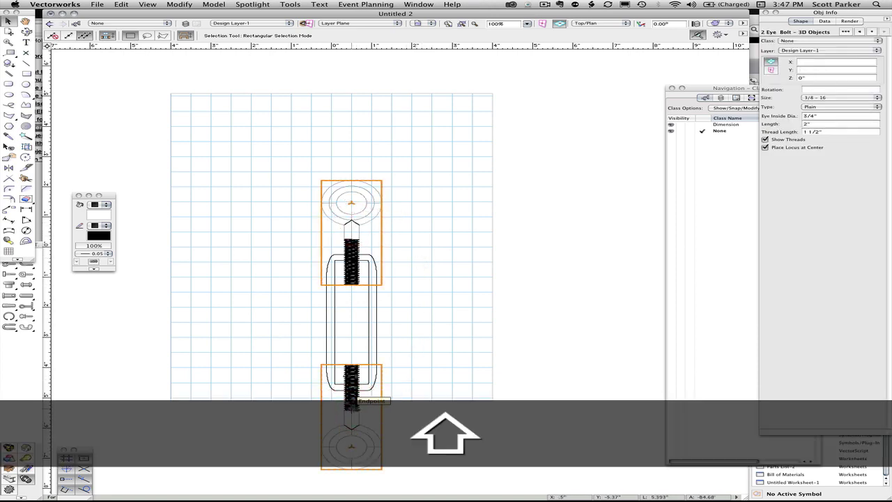
key(super+d)
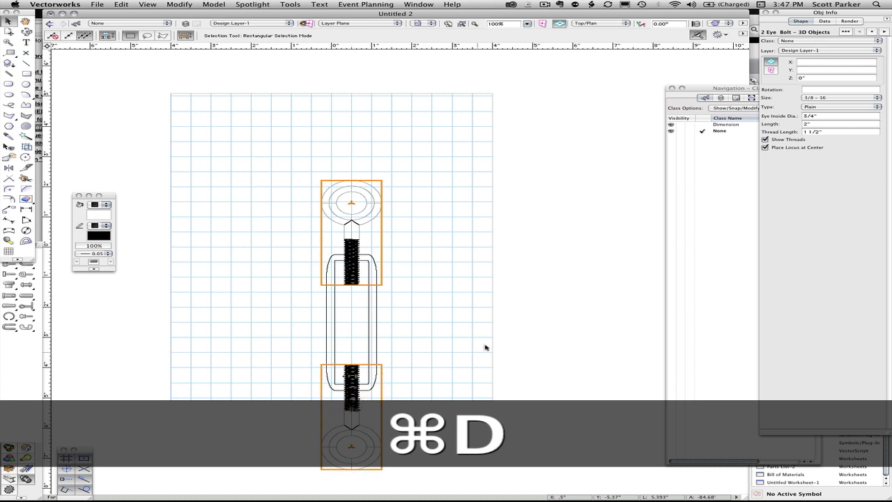
shift+click(376, 313)
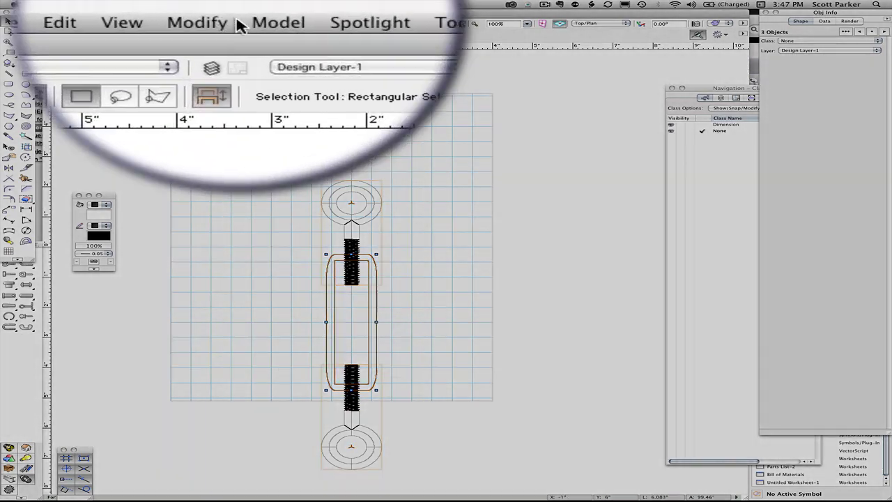
click(237, 23)
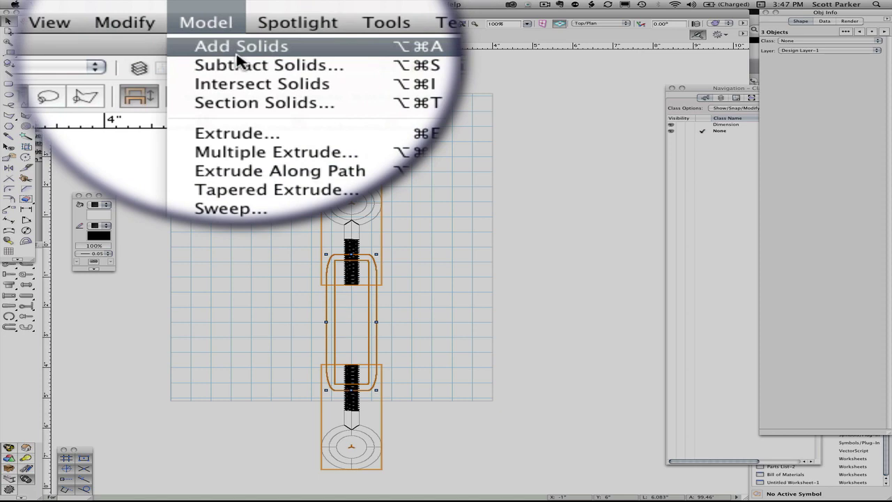
click(237, 65)
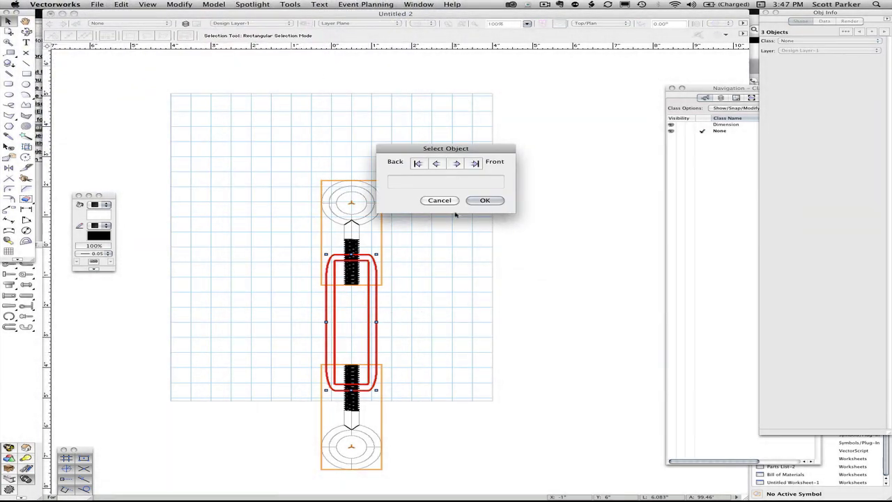
click(484, 200)
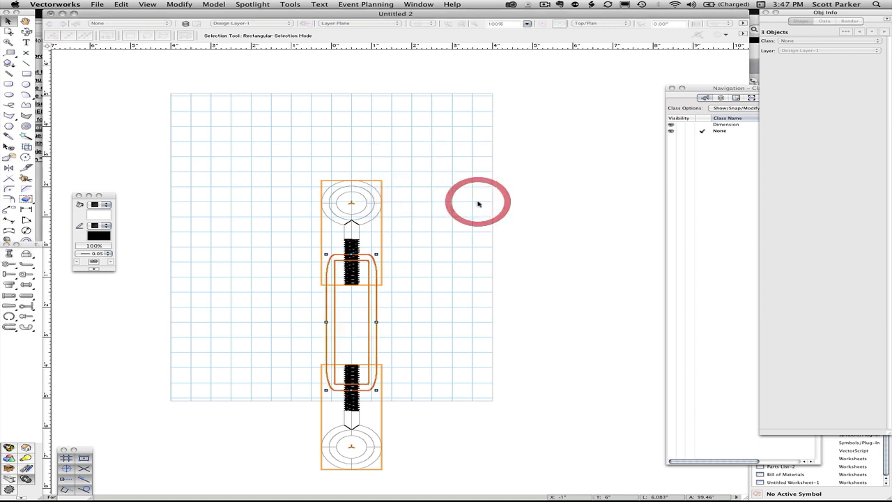
click(438, 285)
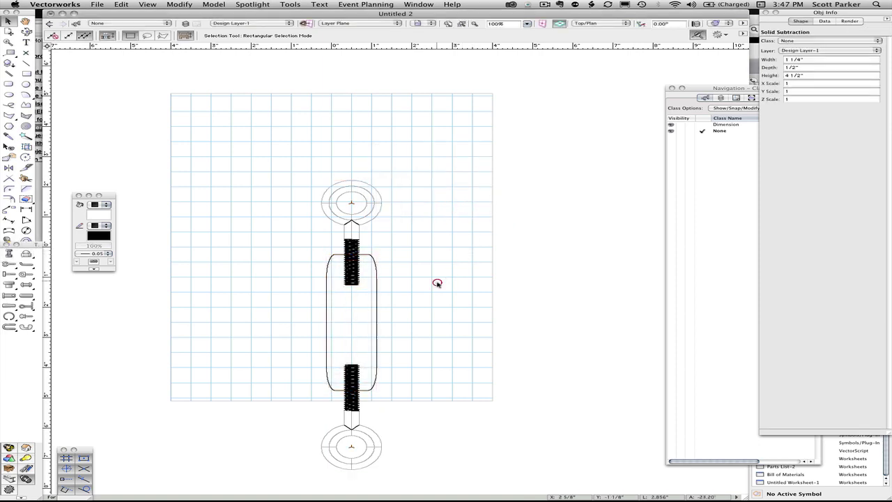
click(374, 277)
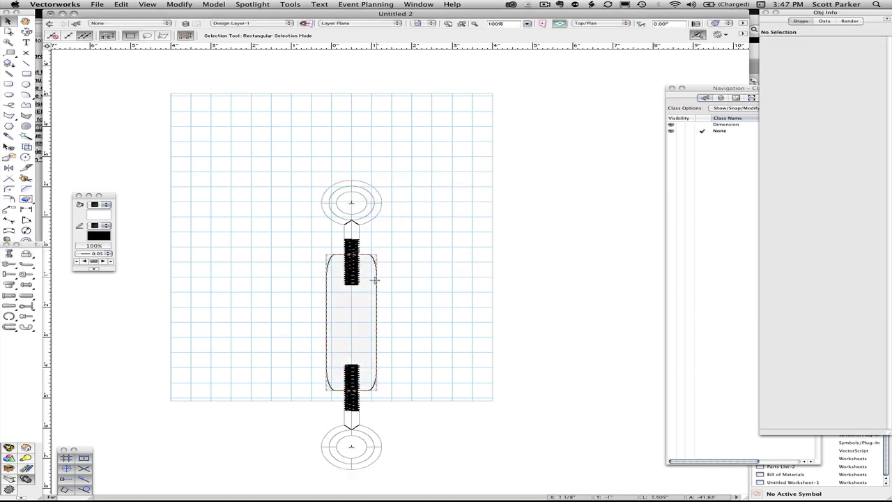
click(421, 249)
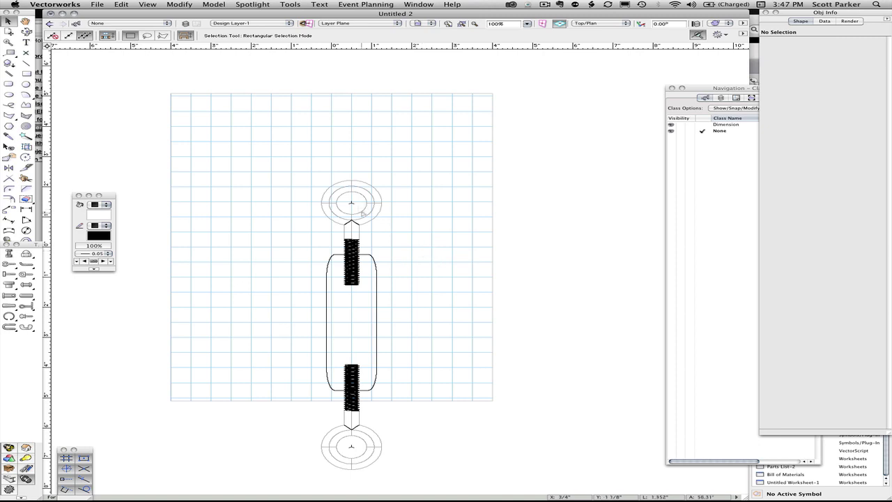
key(1)
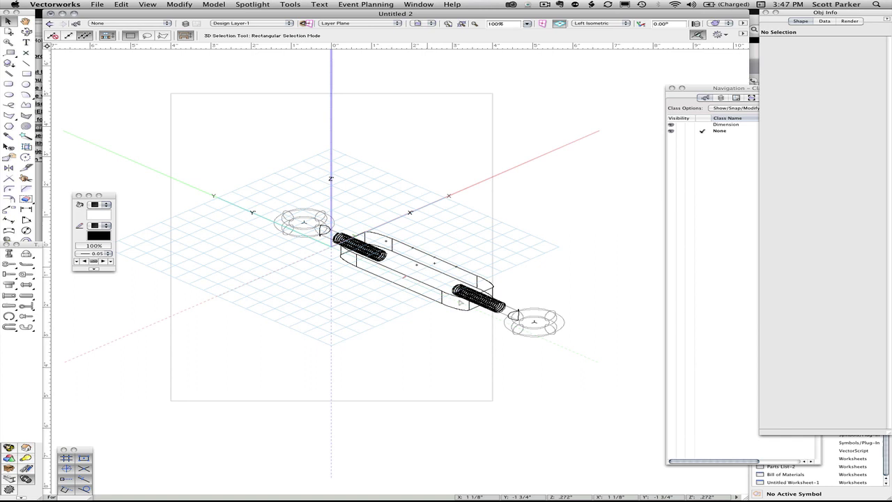
scroll(461, 302, up, 2)
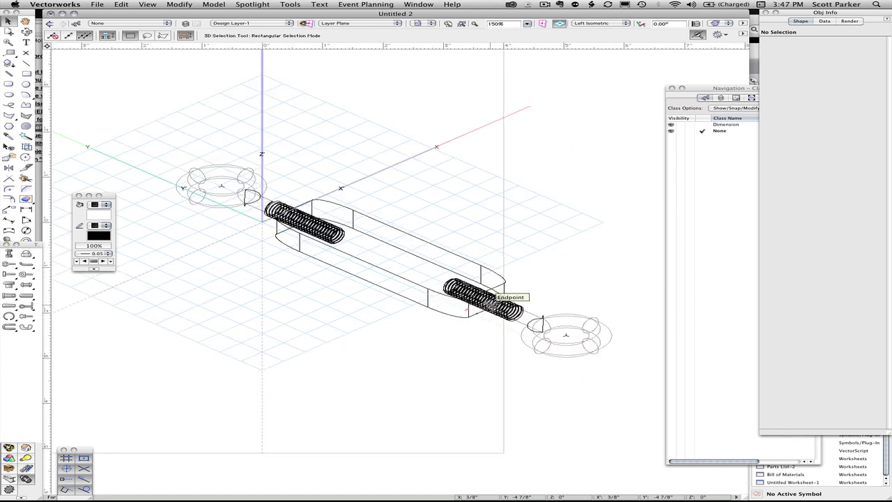
drag(492, 300, 558, 246)
click(579, 269)
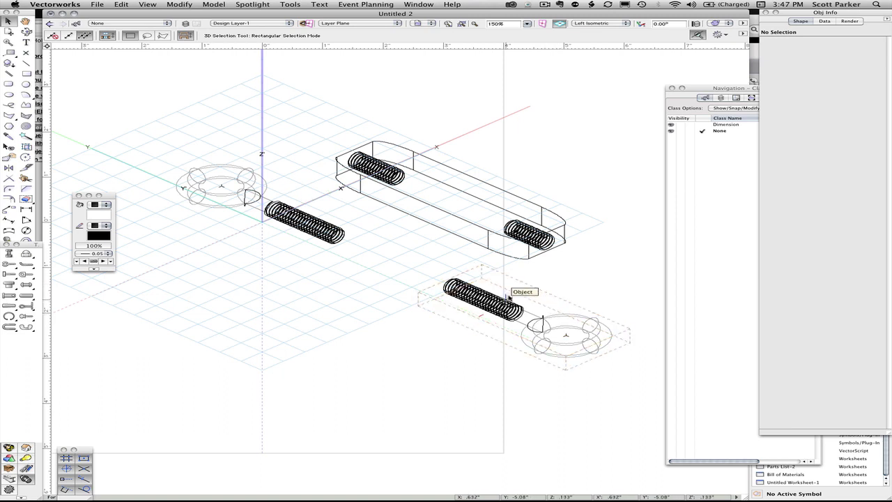
key(super+z)
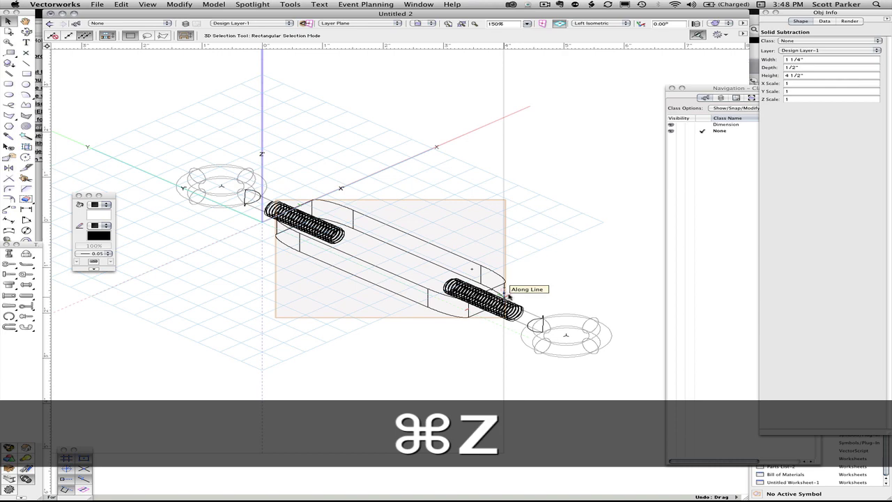
Move the housing right of the bolts and draw a 7/8" by 4" rounded rectangle inside it
key(0)
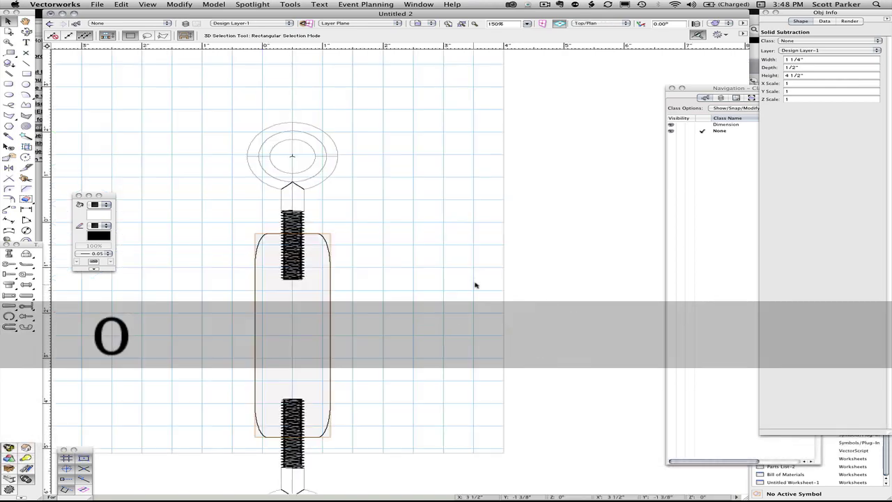
drag(329, 304, 440, 310)
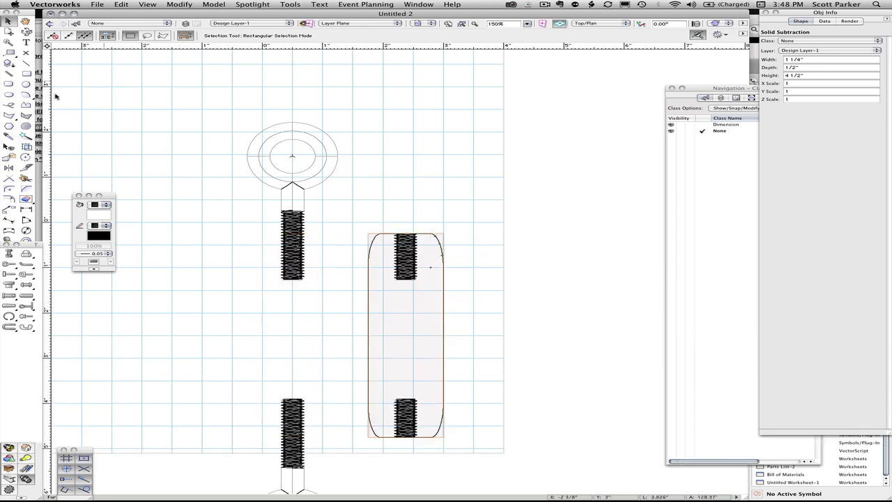
click(10, 83)
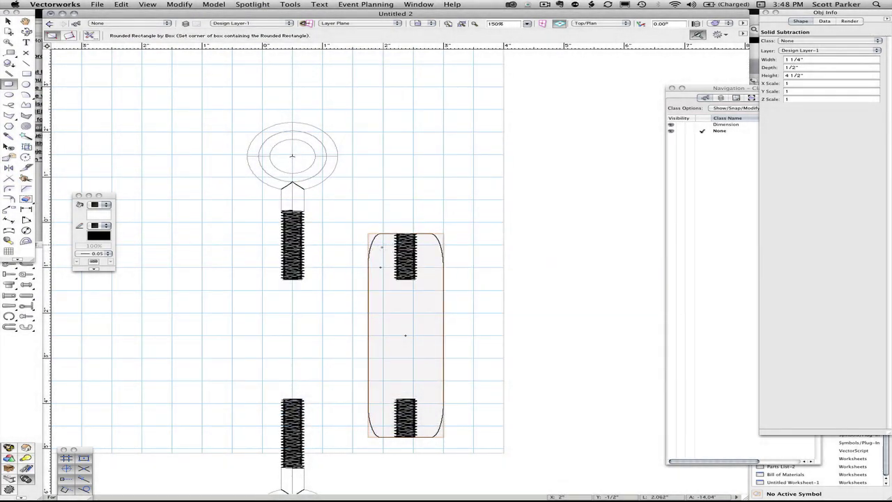
click(382, 245)
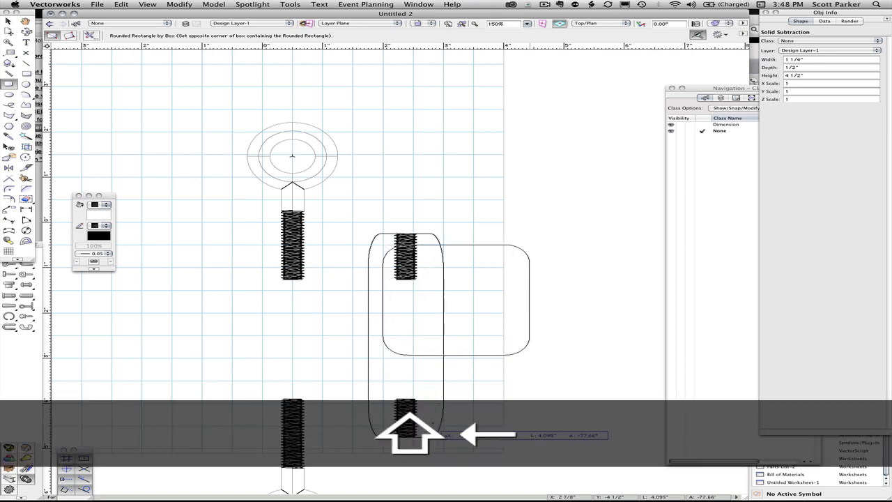
click(431, 422)
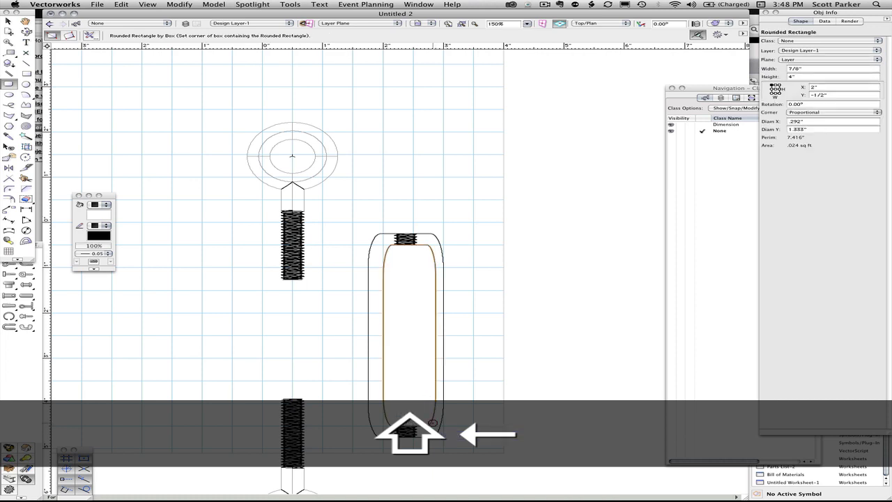
Nudge the rounded rectangle slightly left and extrude it 1" deep
key(shift+Left)
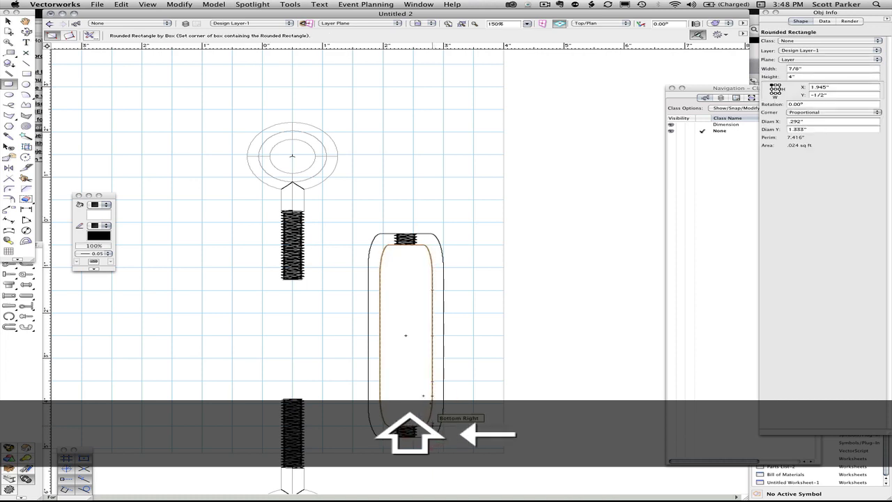
key(super+e)
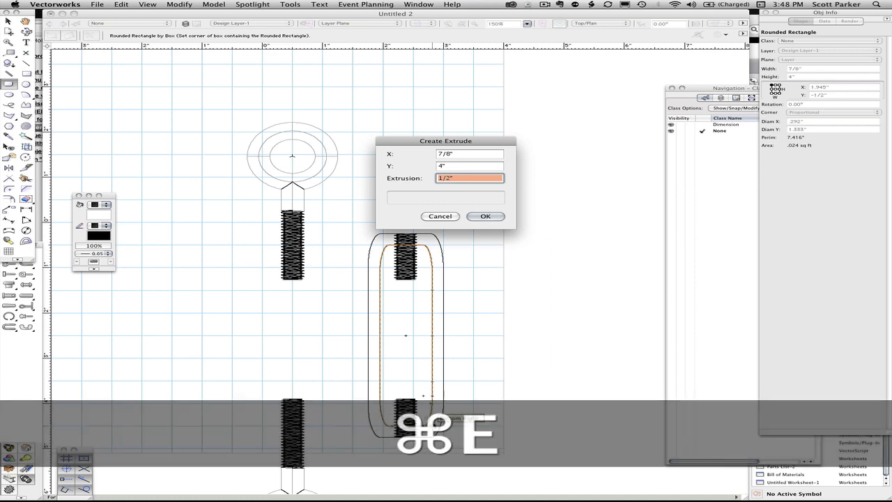
text(1)
key(Return)
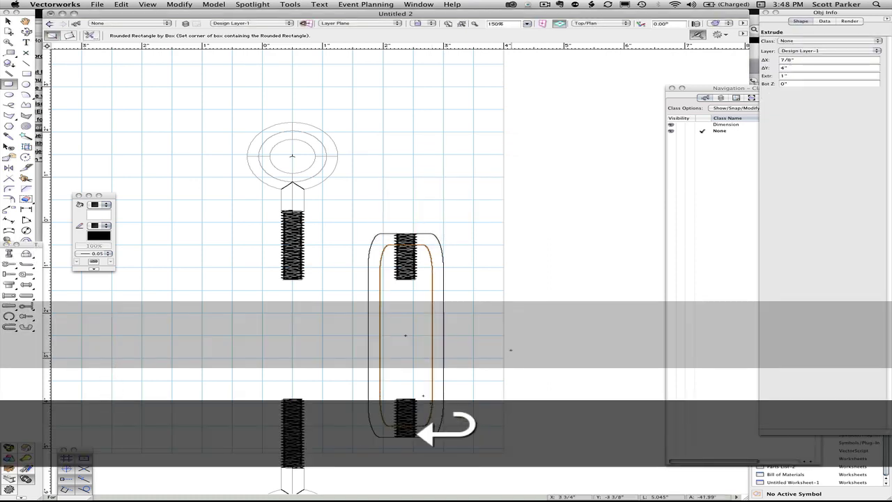
key(x)
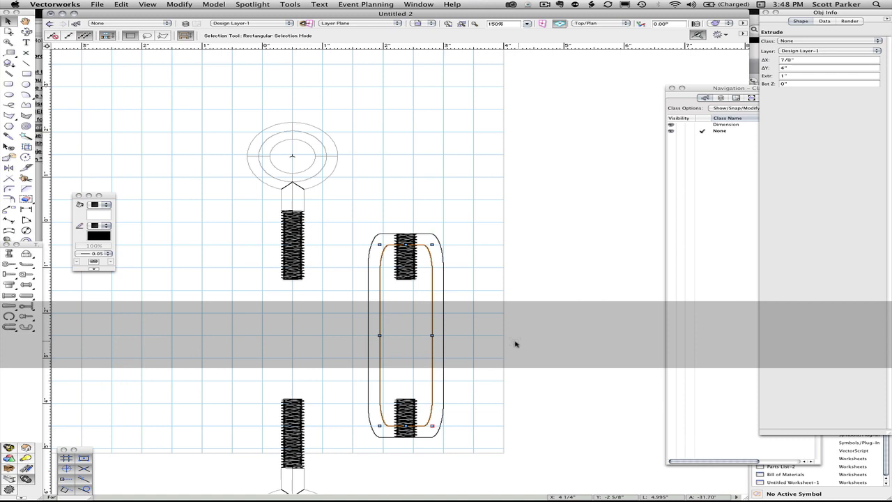
In Front view, lower the 7/8" by 4" extrude through the housing and subtract it
key(KP_2)
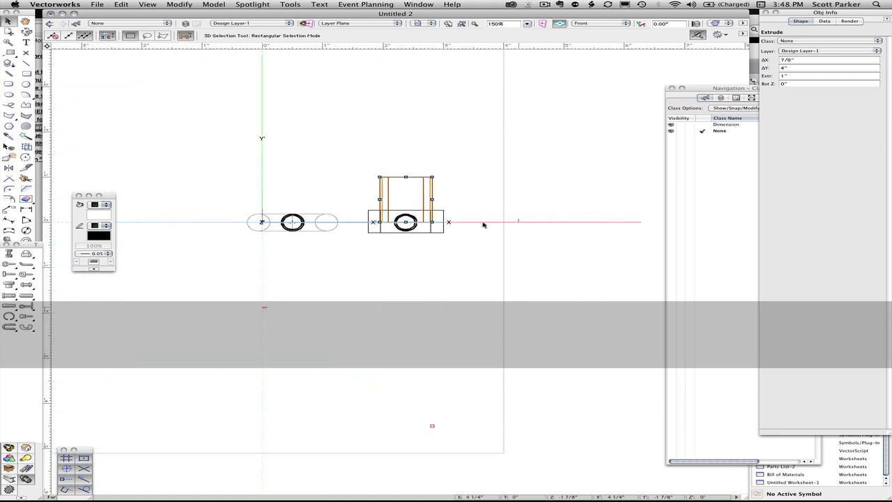
shift+drag(432, 187, 426, 213)
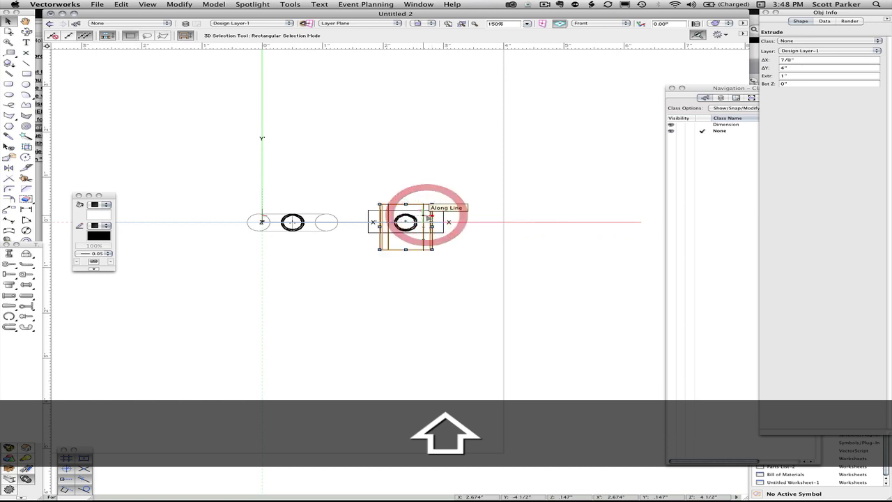
key(shift)
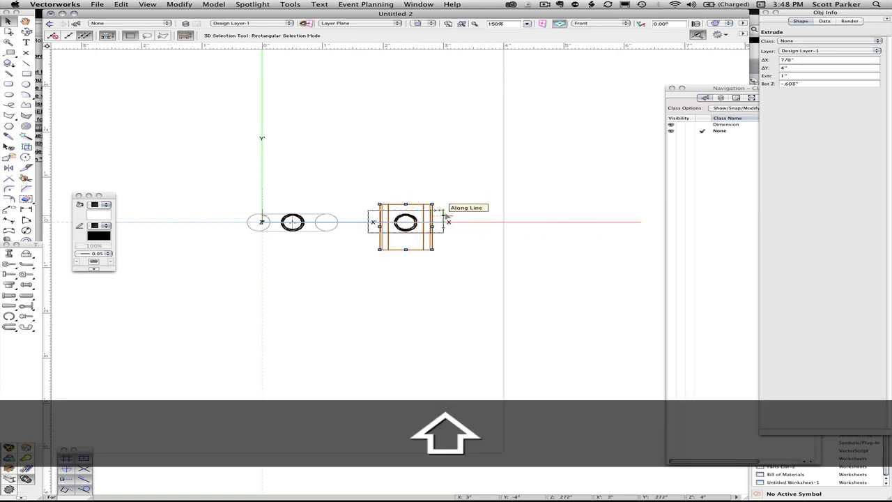
shift+click(447, 214)
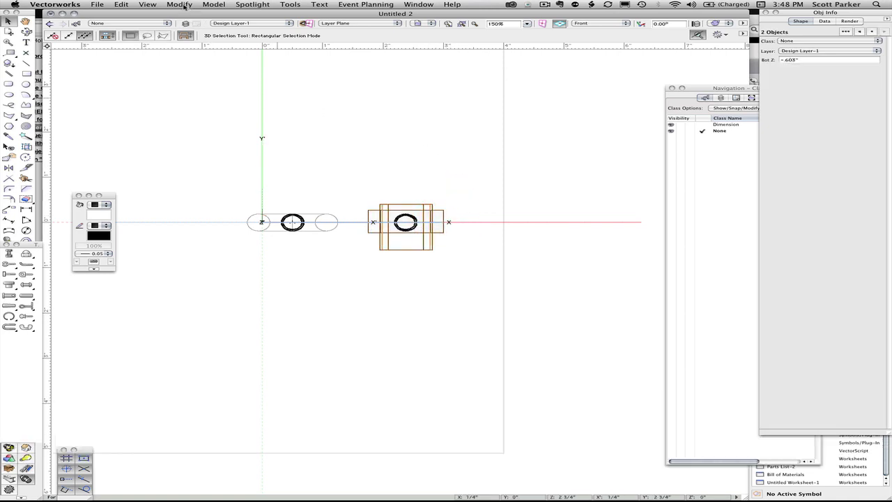
click(207, 5)
click(225, 20)
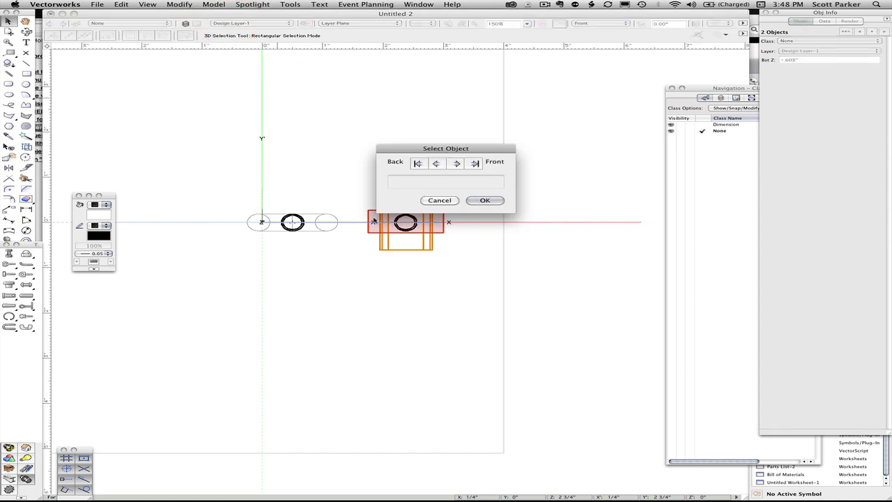
drag(427, 148, 451, 119)
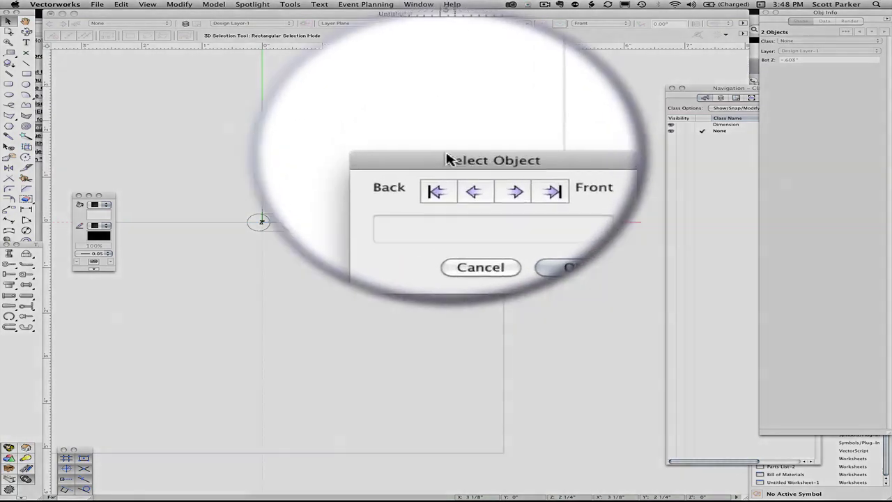
click(446, 116)
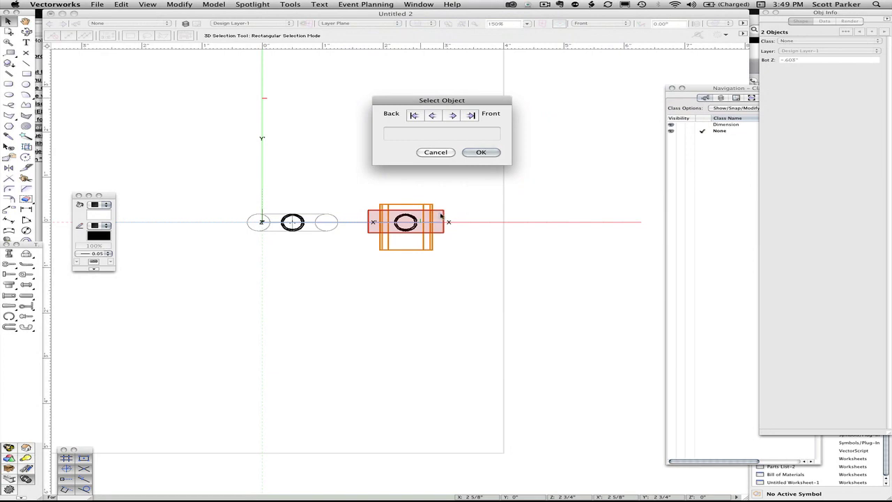
click(482, 152)
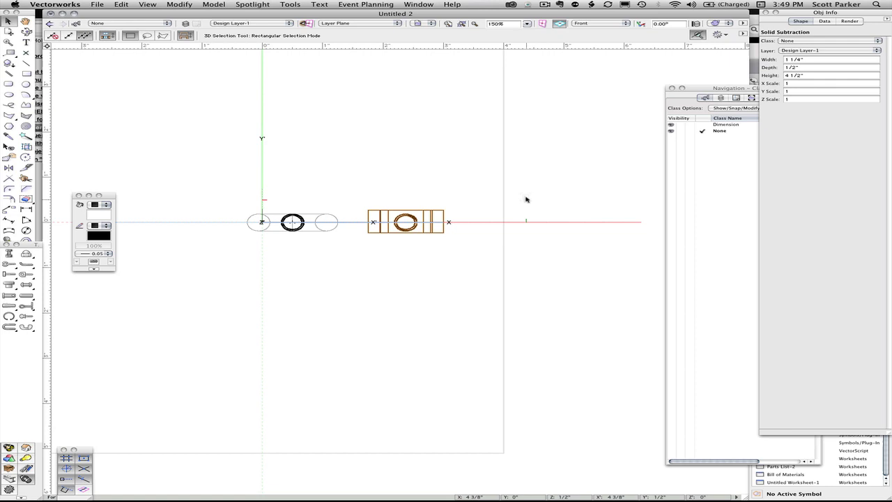
Show the eye bolts and hollow housing in Left Isometric view with OpenGL rendering
key(1)
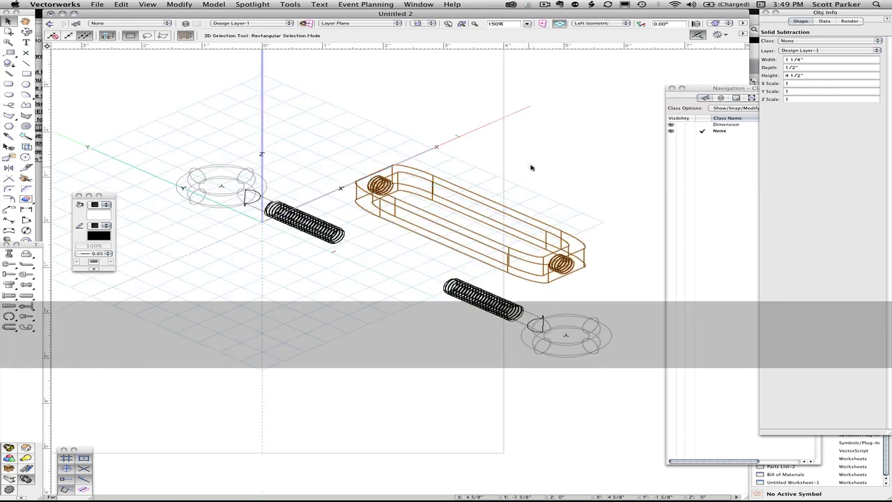
click(716, 23)
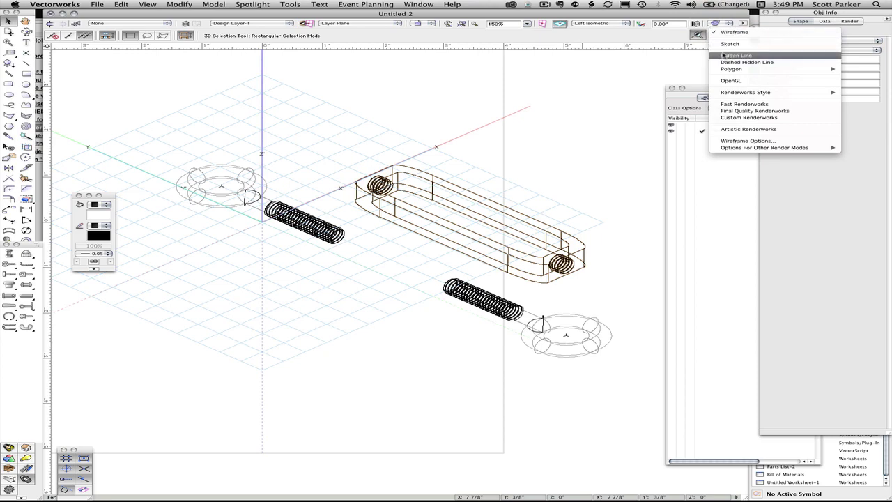
click(738, 81)
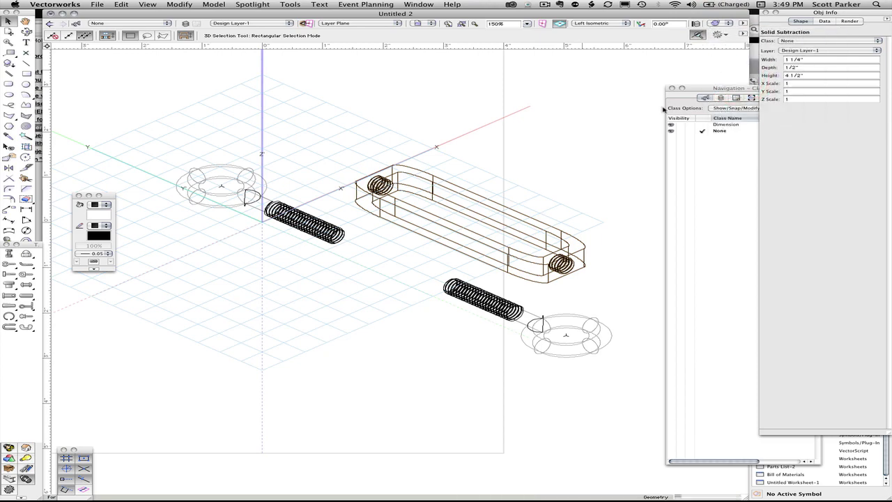
click(607, 138)
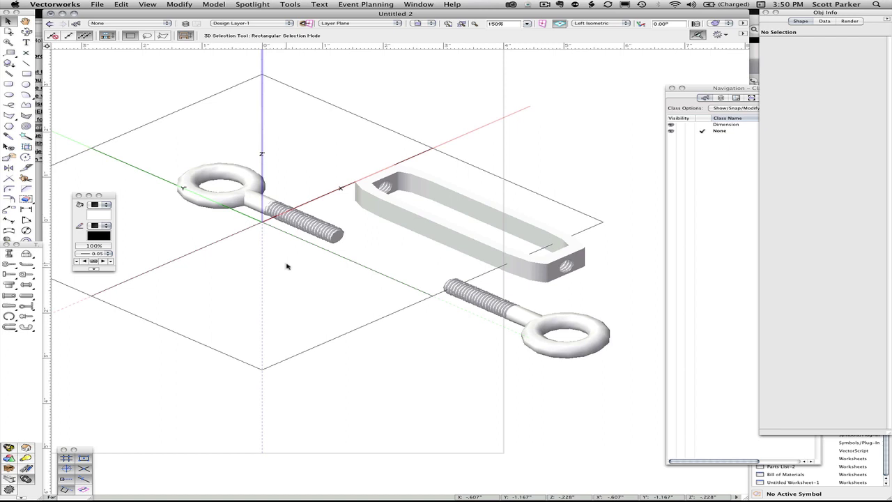
Set the left eye bolt's Length to 4" and Thread Length to 3 1/2" in Object Info
click(238, 196)
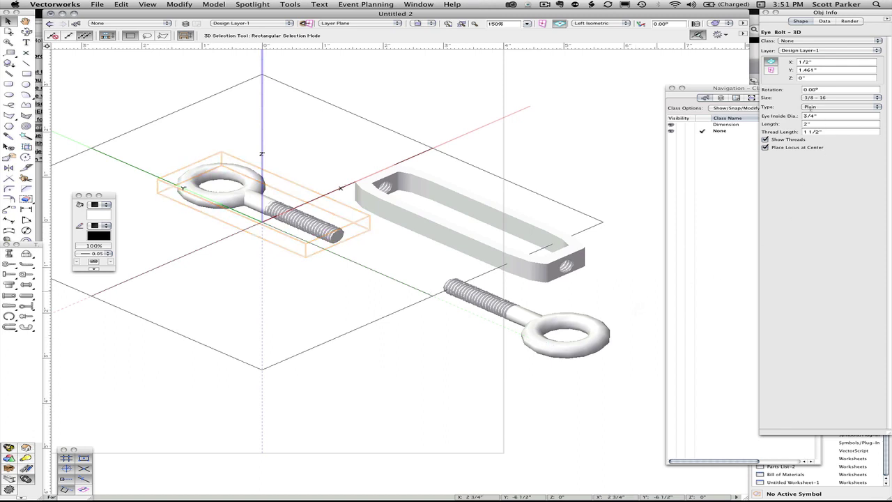
double_click(806, 123)
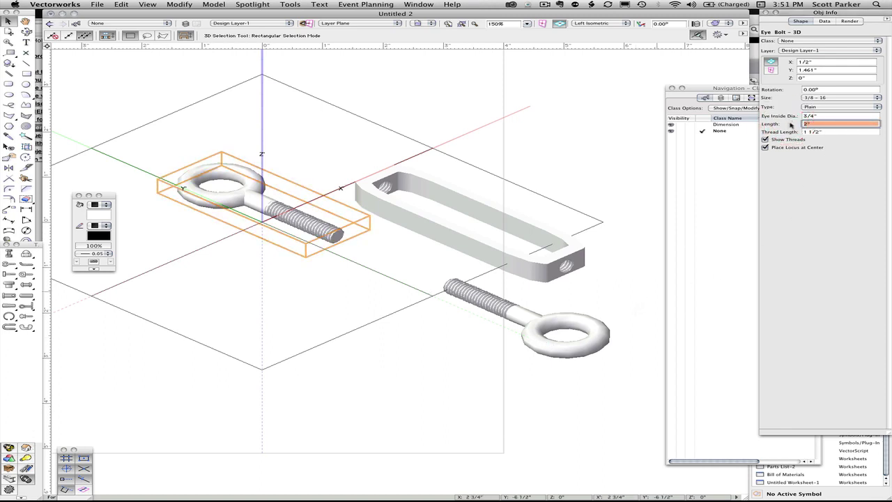
text(4)
key(Return)
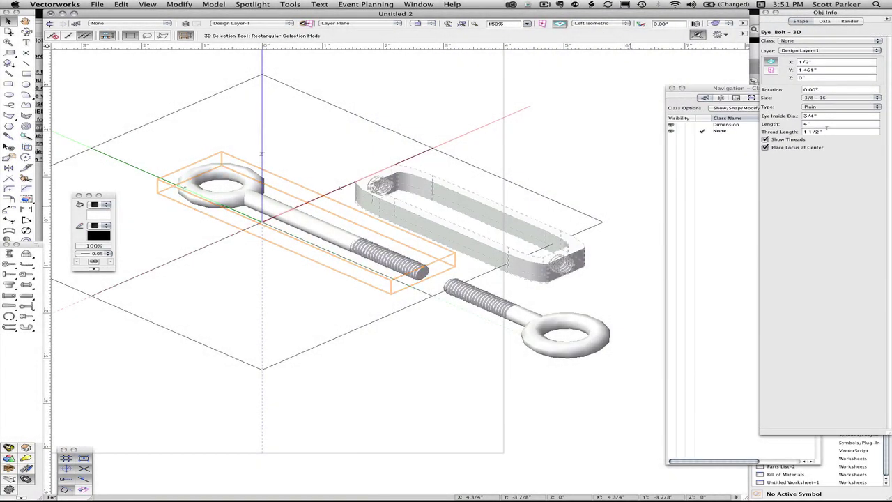
click(827, 130)
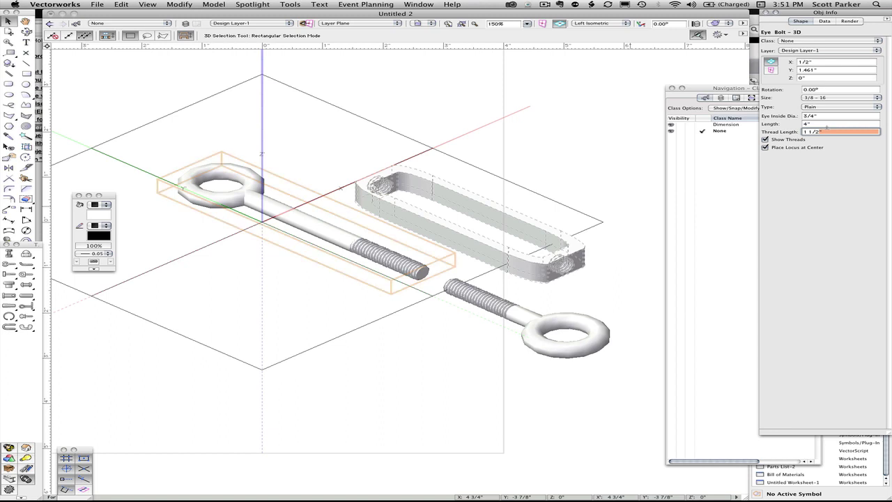
click(805, 131)
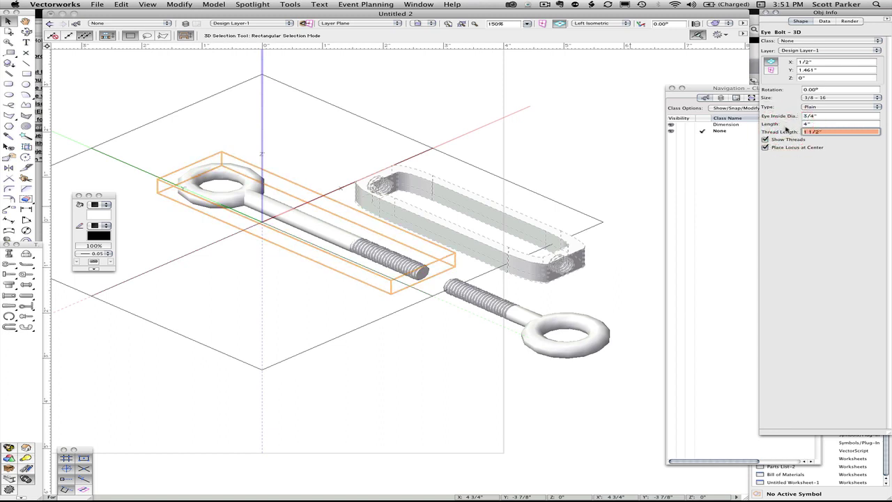
text(3.5)
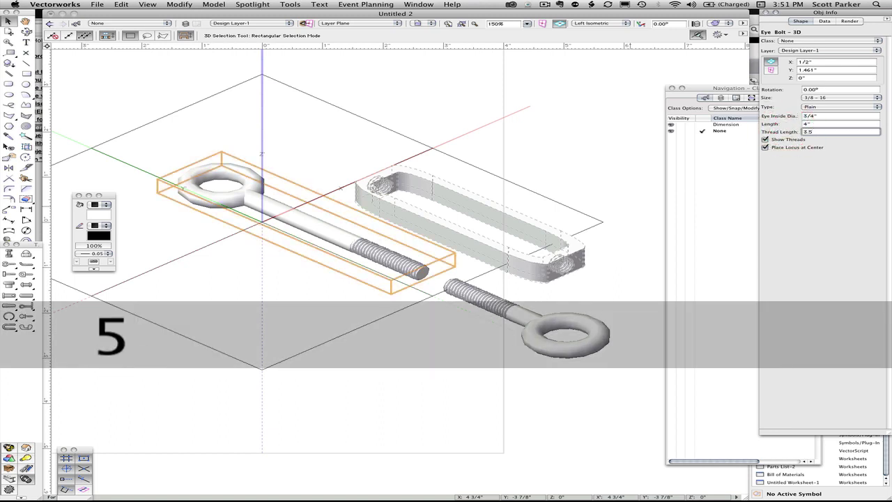
key(Return)
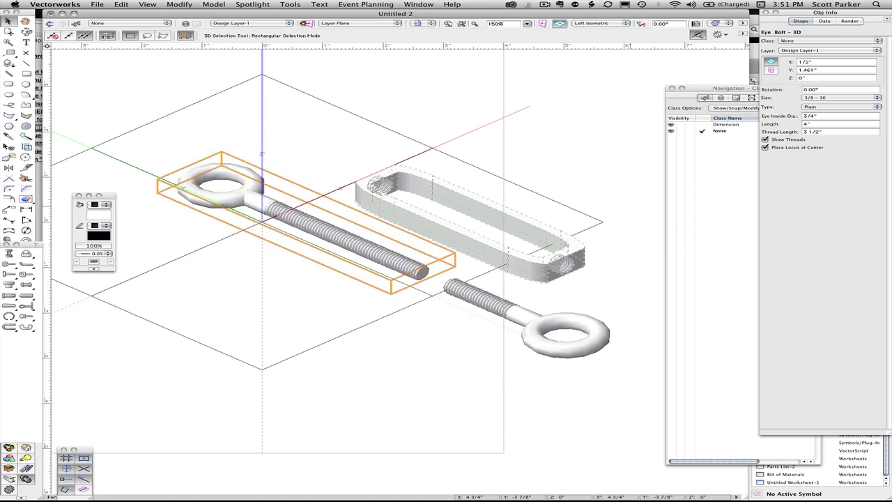
Bring Cloud_Nine_102809_v2011_v2012.vwx to front, decline the backup prompt, and list its saved views
double_click(653, 13)
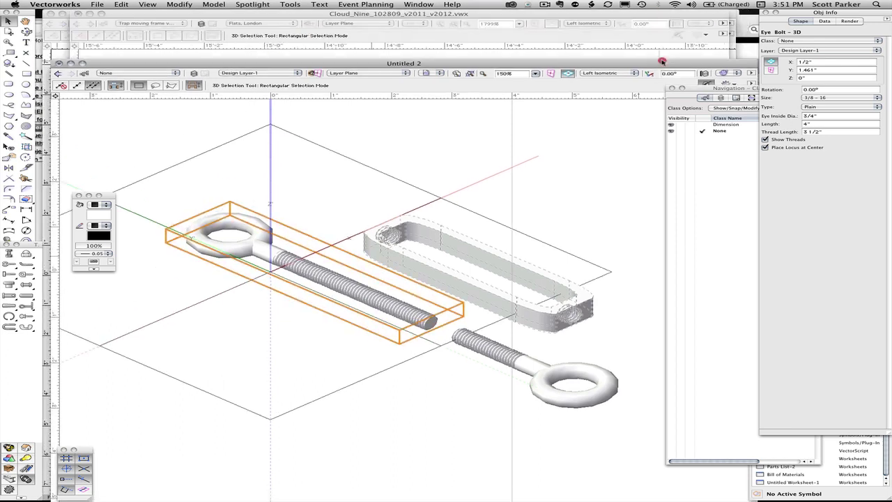
click(551, 14)
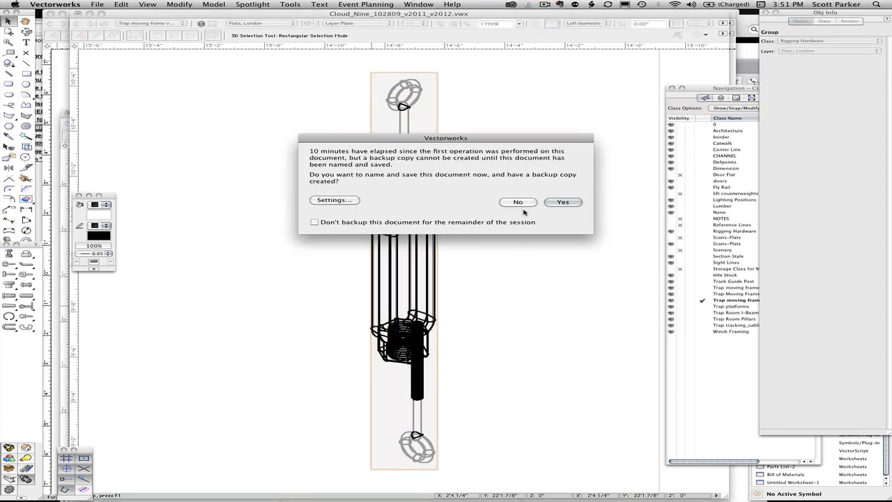
click(519, 201)
scroll(522, 200, down, 6)
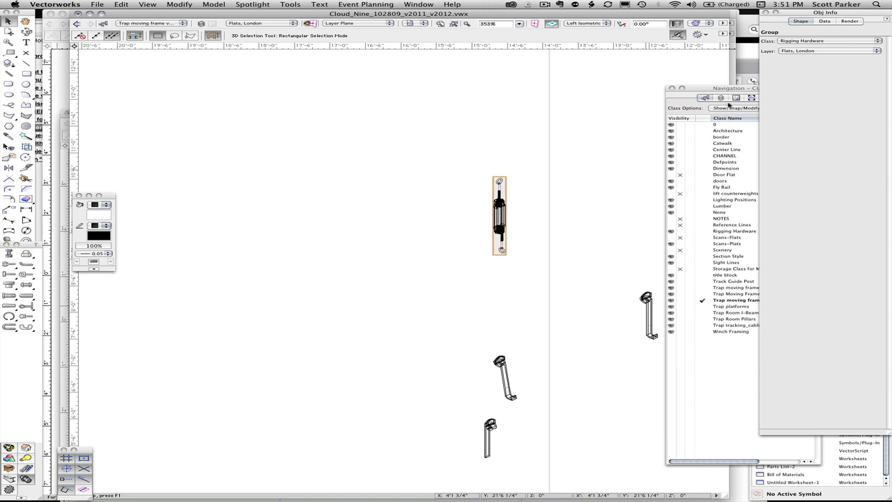
click(420, 24)
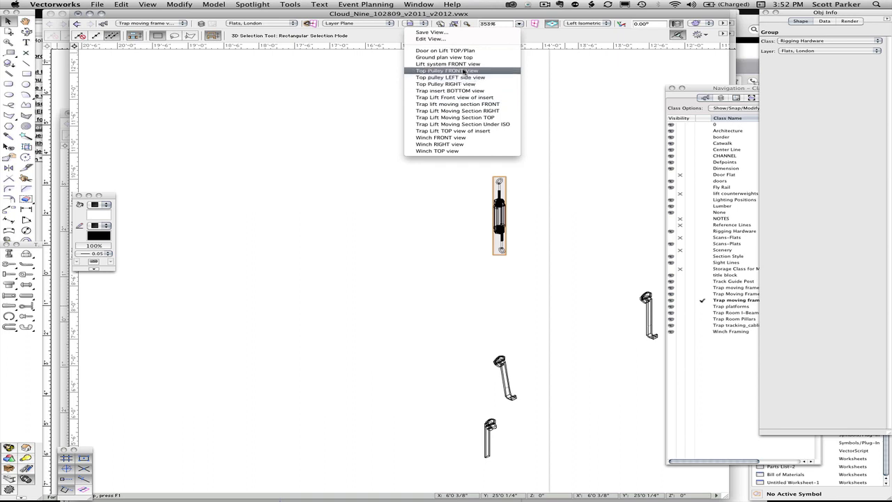
Go to the Ground plan view top, switch to Left Rear Isometric, and show Rigging Hardware
click(463, 58)
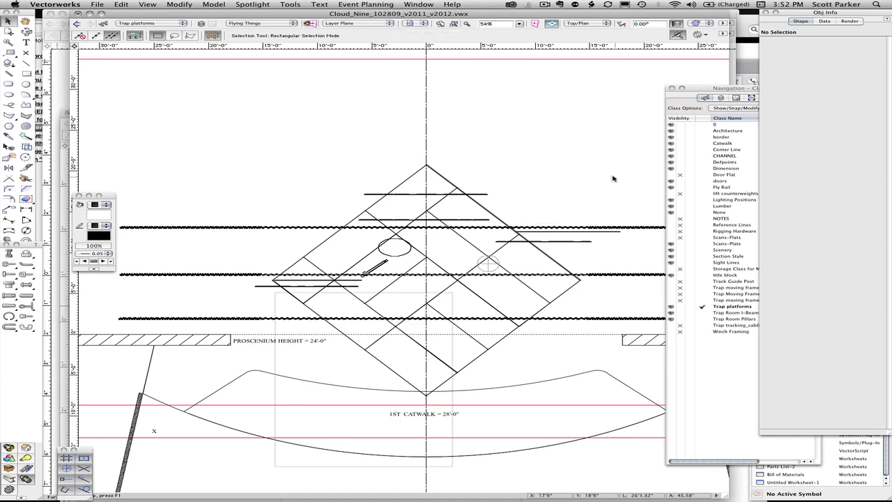
key(super+1)
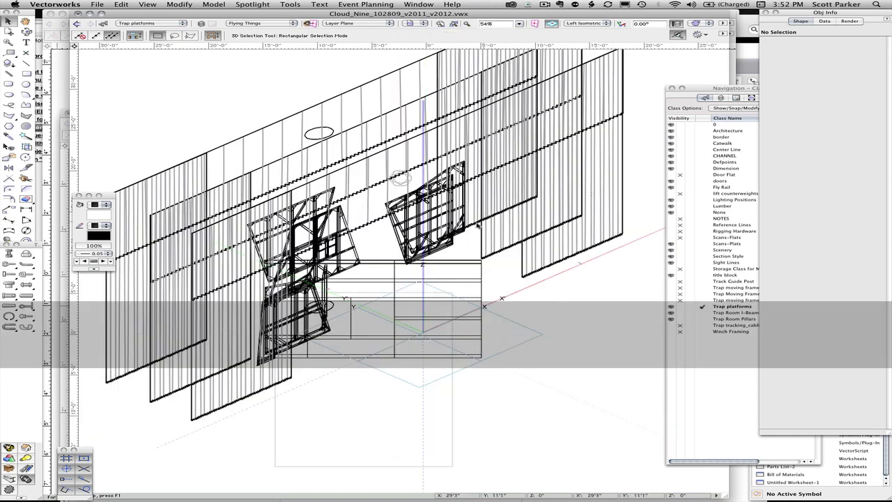
key(super+7)
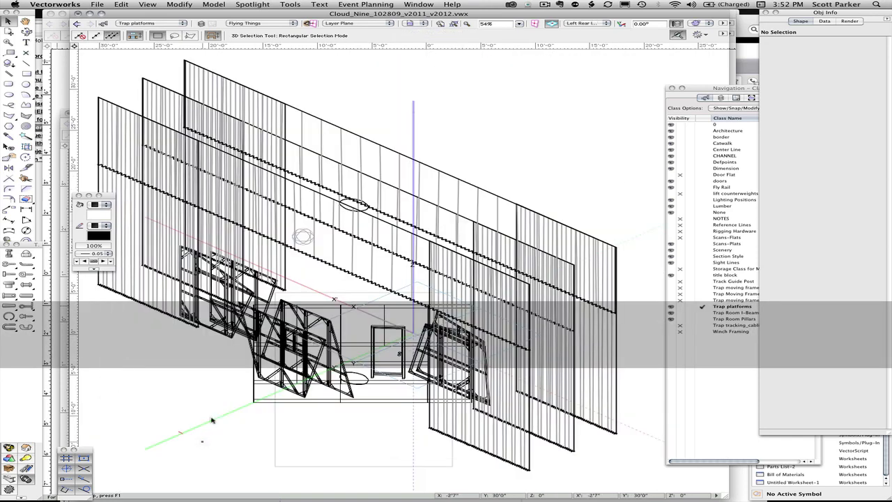
scroll(225, 352, up, 5)
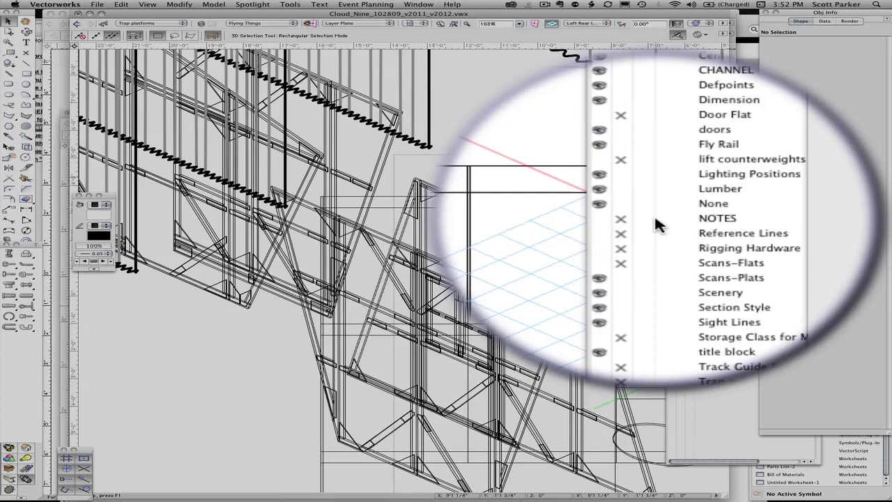
click(657, 233)
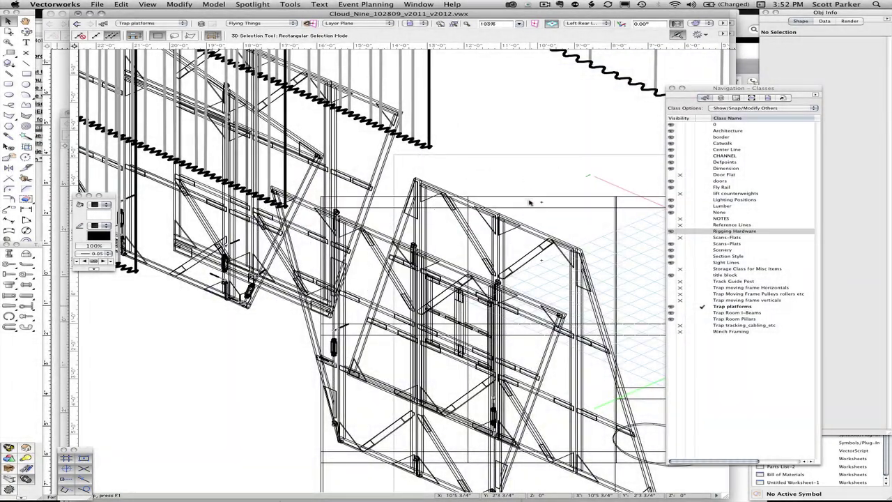
Grey out the Platforms layer with the Visibility Tool
key(shift+v)
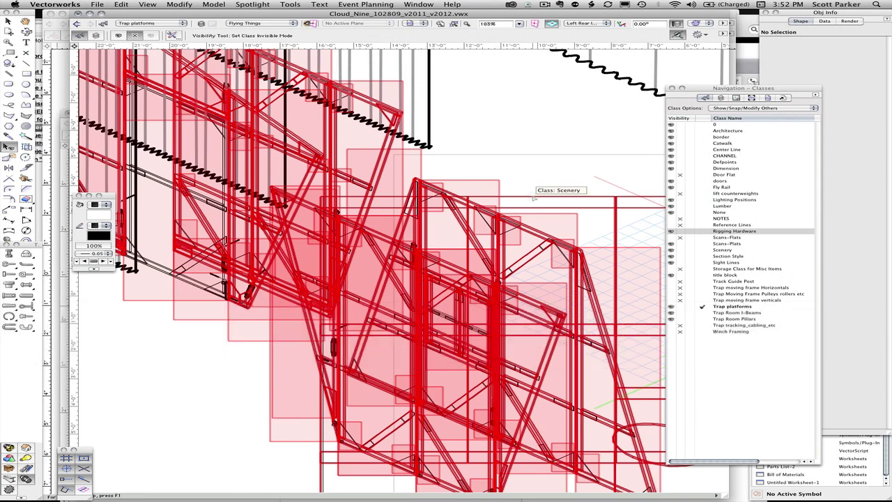
key(i)
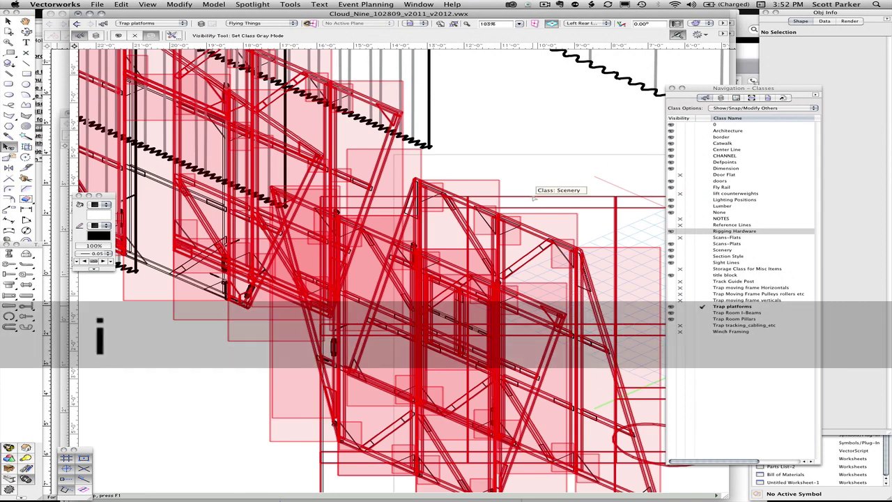
key(u)
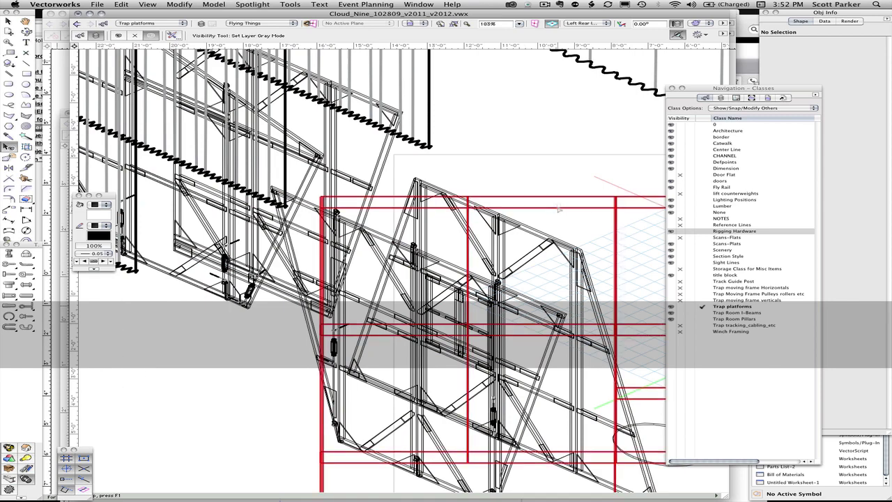
click(559, 200)
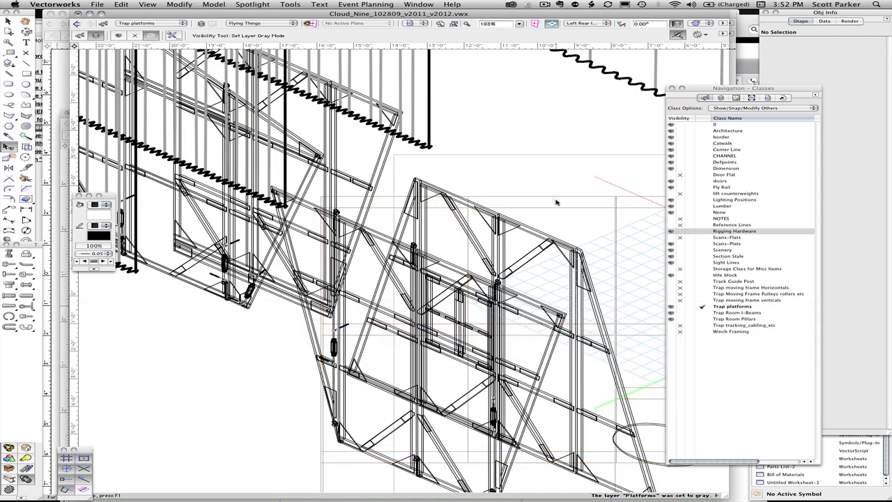
scroll(240, 410, up, 3)
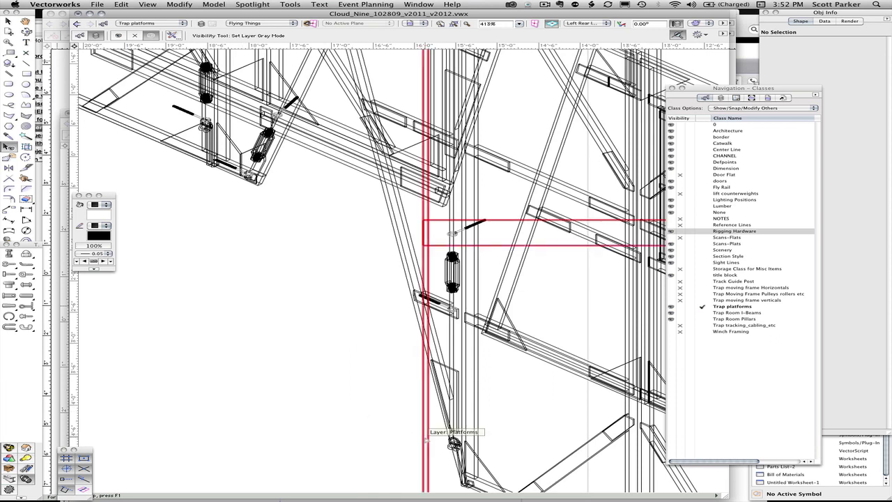
click(424, 438)
key(x)
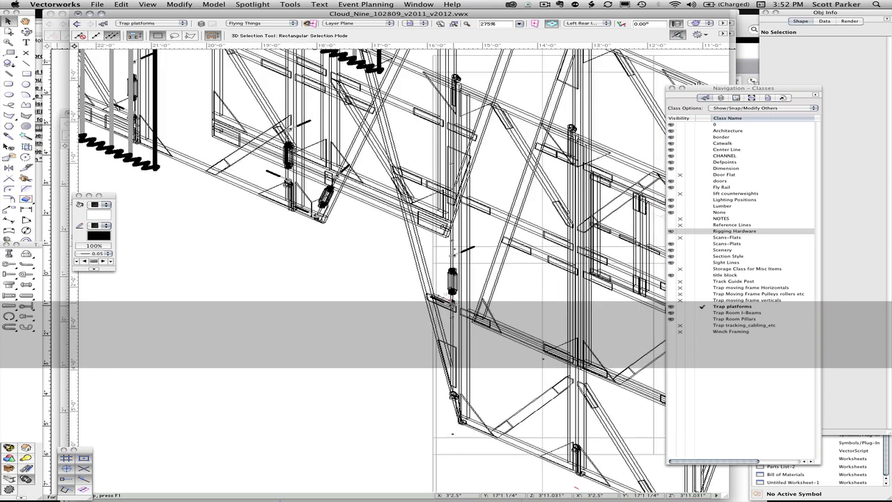
Zoom and pan to the lower corner of the trap platform framing
scroll(454, 301, down, 2)
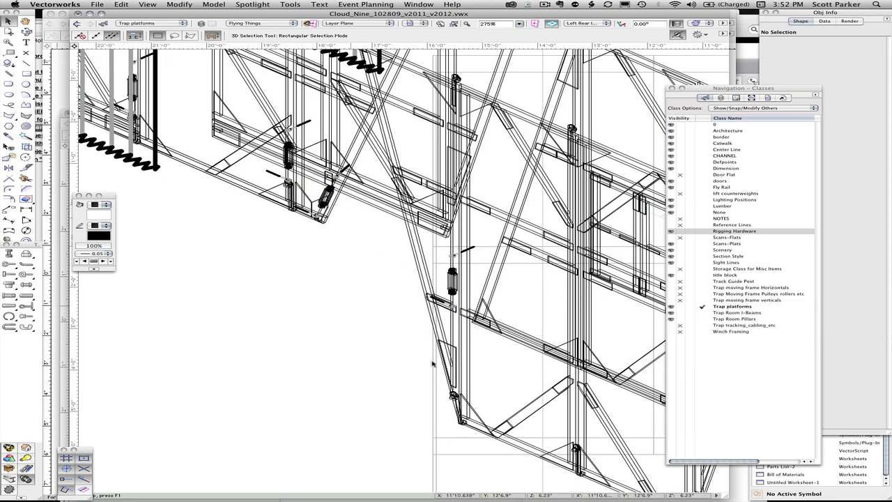
scroll(454, 399, up, 8)
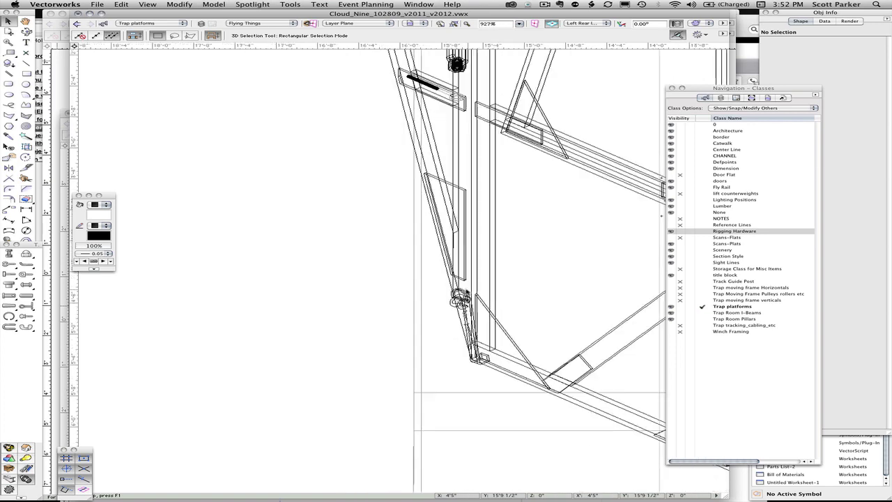
scroll(462, 359, down, 2)
scroll(476, 124, down, 1)
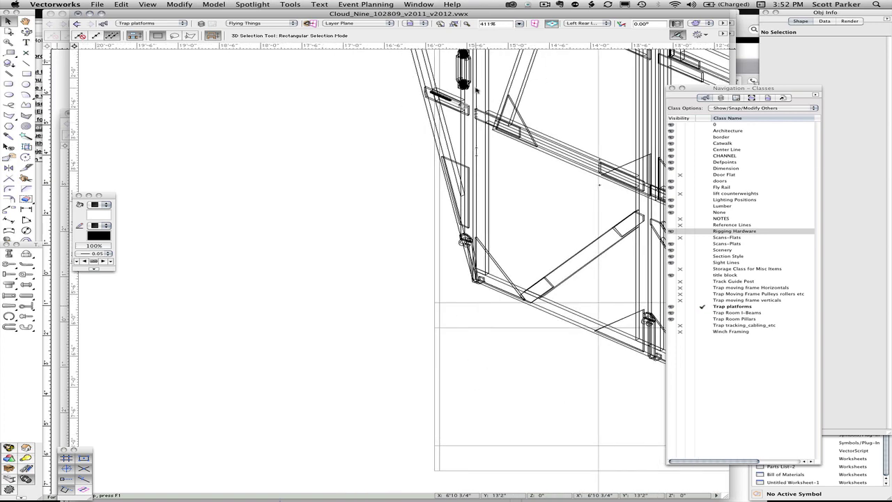
middle_drag(467, 115, 324, 196)
scroll(325, 195, down, 1)
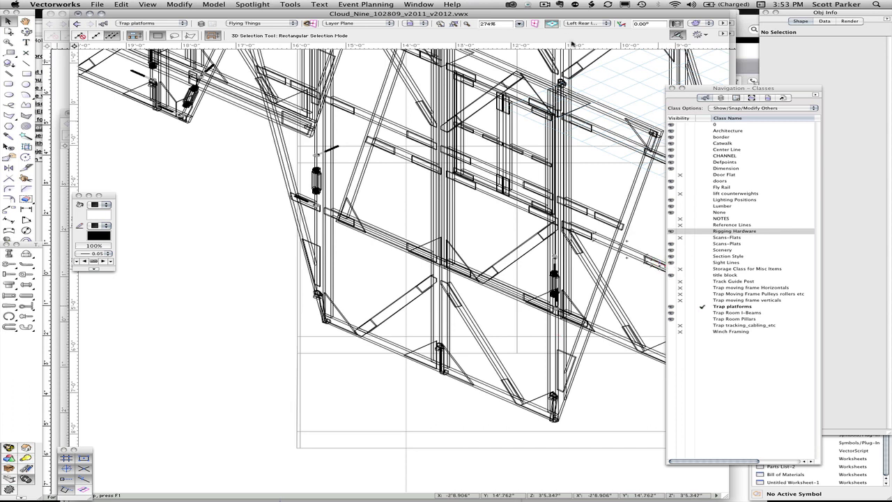
click(422, 24)
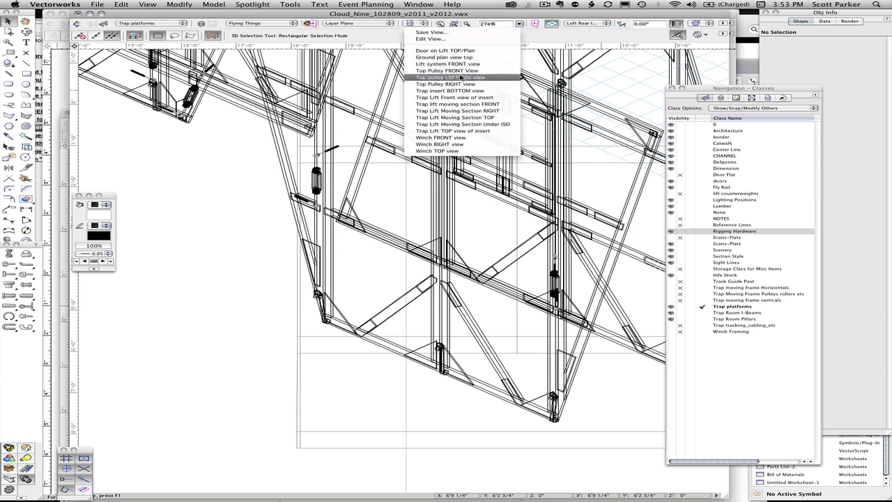
Jump to the Winch FRONT saved view and orbit the framing into 3D with Flyover
click(445, 138)
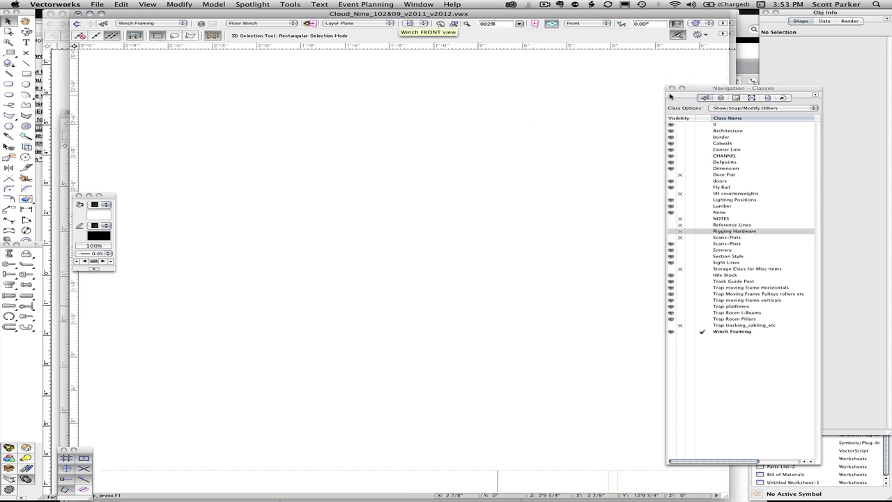
drag(697, 92, 761, 84)
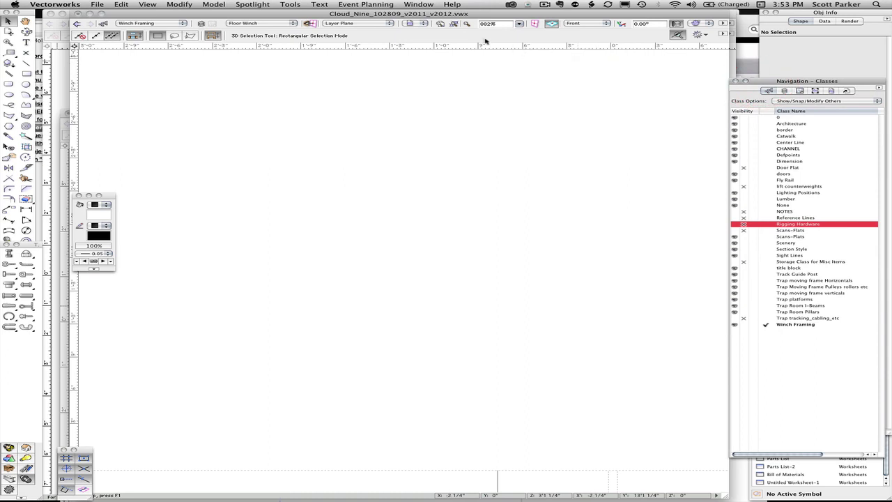
click(453, 25)
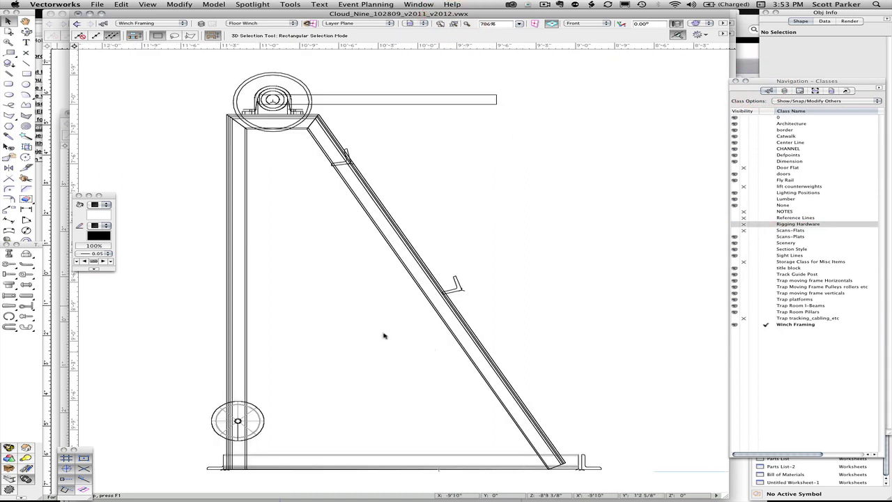
click(26, 31)
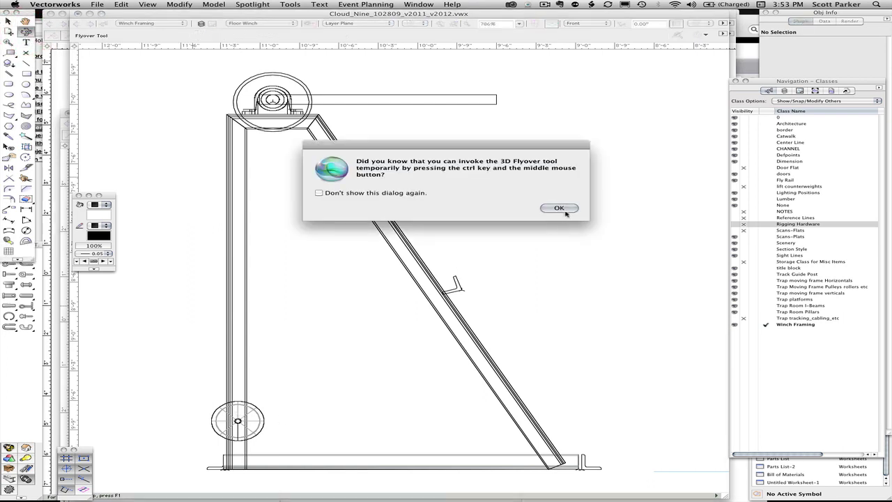
click(560, 209)
click(234, 455)
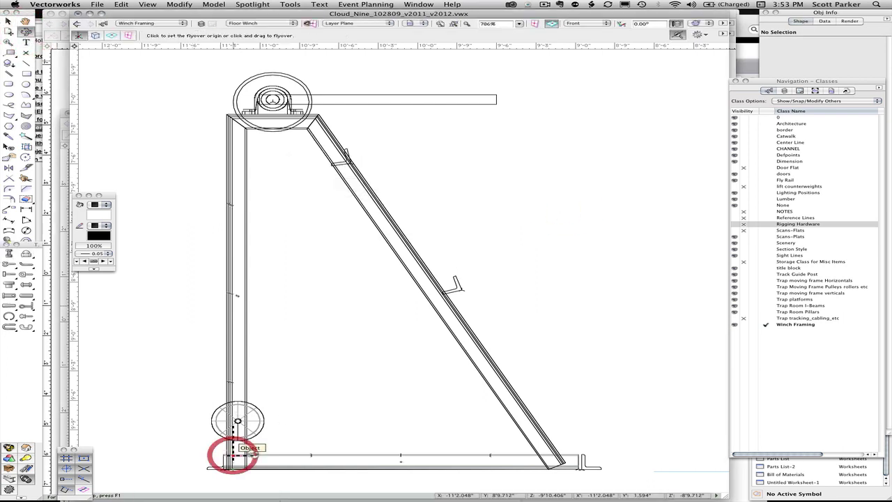
drag(234, 456, 328, 463)
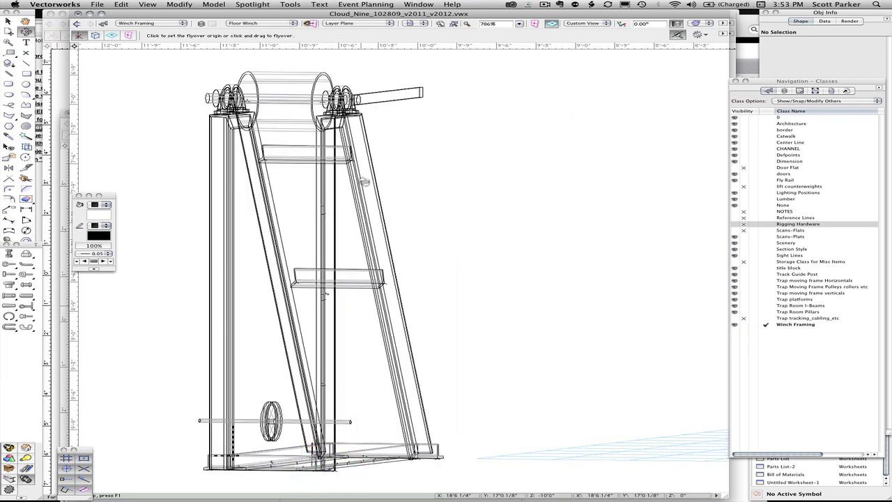
scroll(267, 404, up, 2)
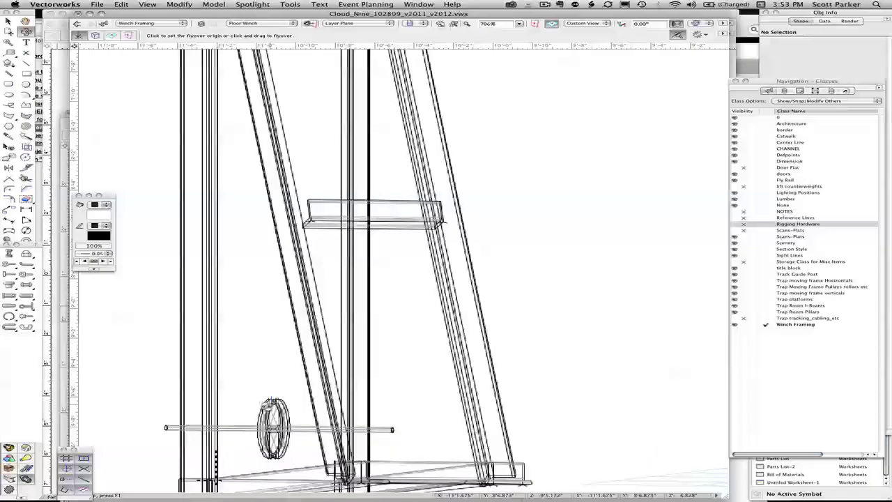
scroll(267, 403, up, 8)
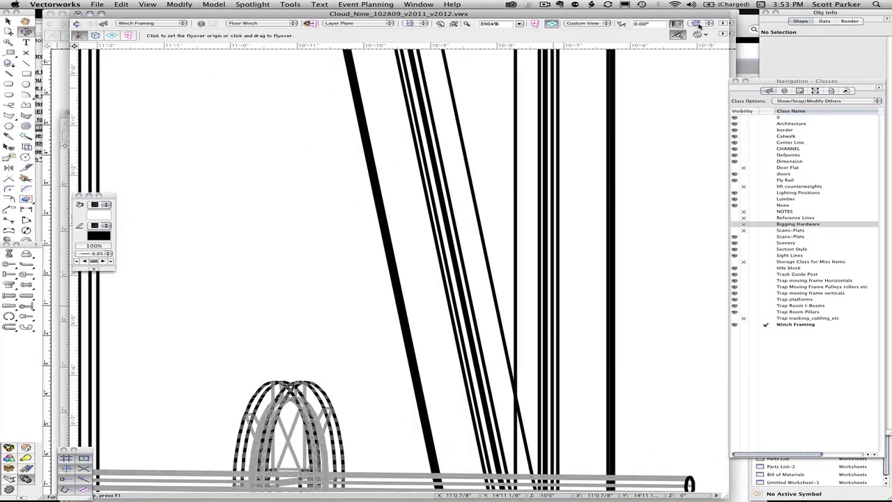
Render the winch framing in shaded OpenGL and frame the full uprights
click(703, 25)
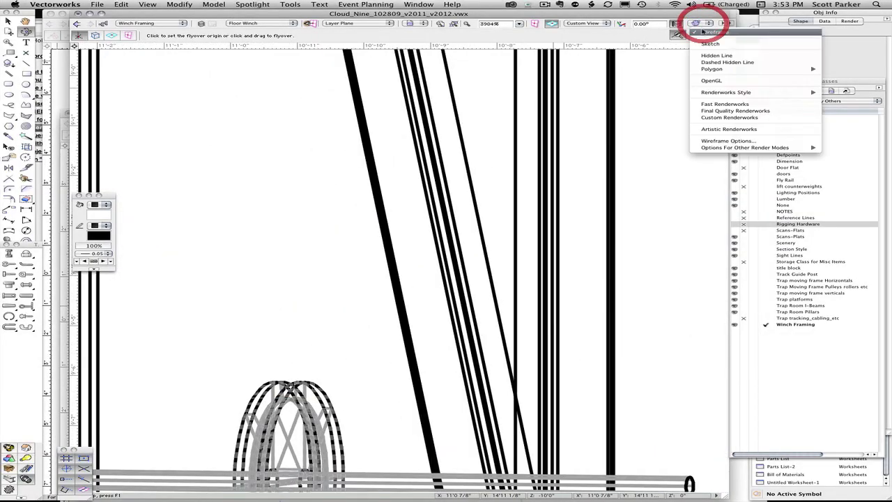
click(709, 82)
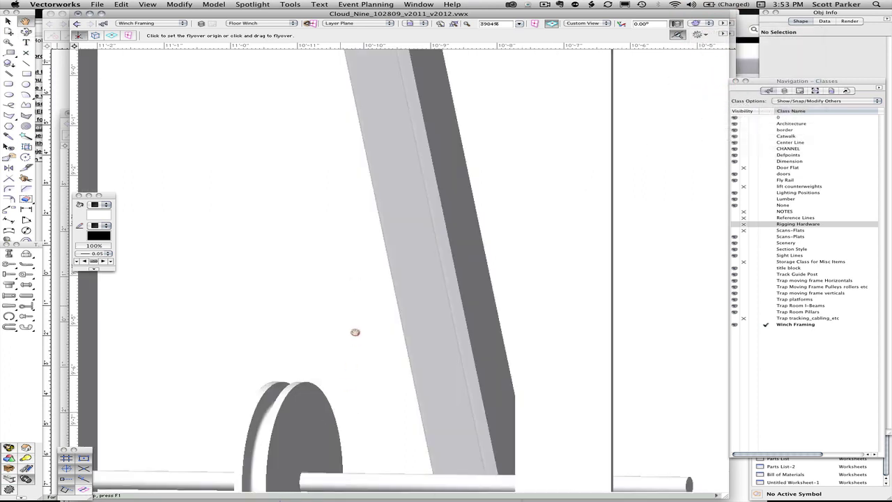
scroll(355, 332, down, 3)
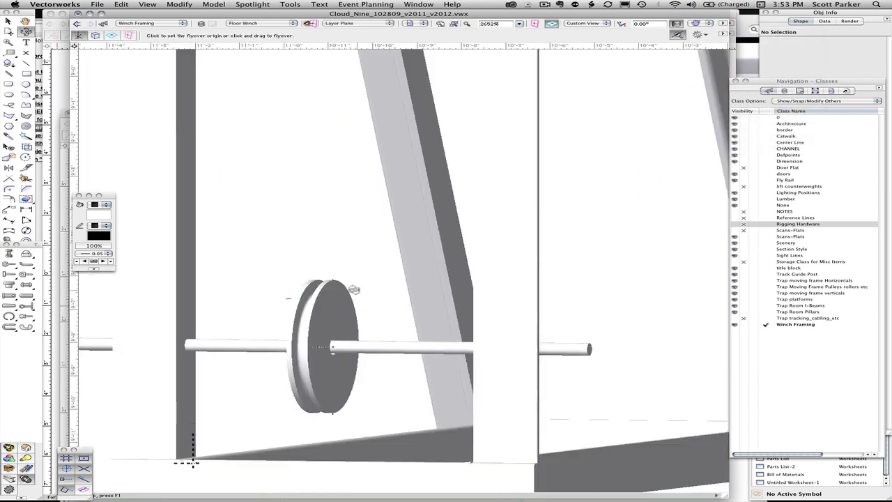
scroll(354, 290, down, 2)
mouse_move(378, 245)
middle_down()
mouse_move(368, 317)
mouse_move(383, 338)
mouse_move(402, 277)
middle_up()
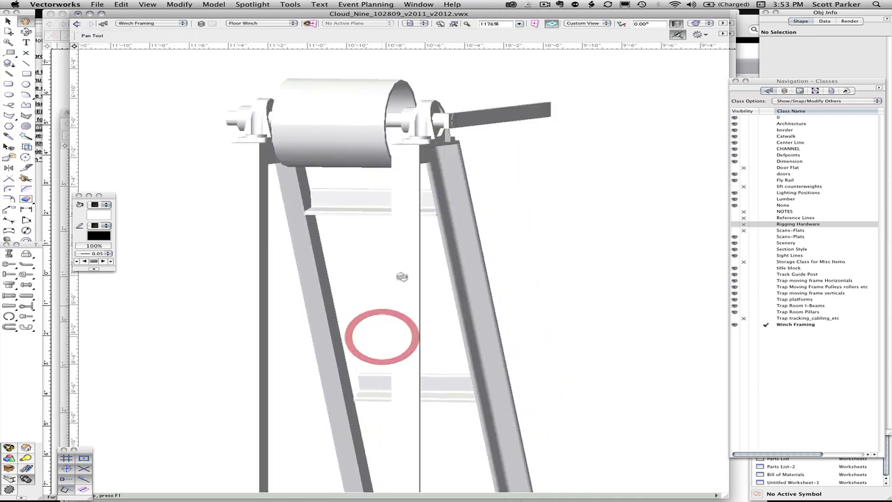
key(shift+c)
scroll(407, 138, up, 1)
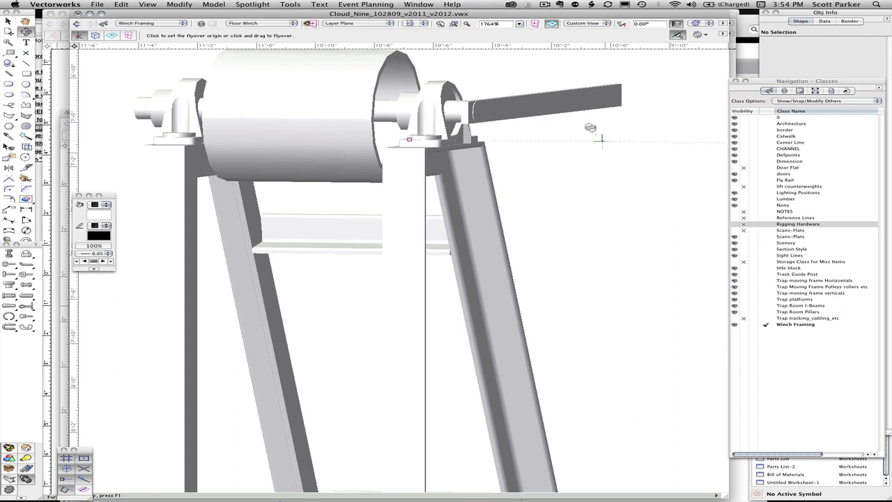
In Untitled 1, start a polyline with the leaf's vertical outer edge
drag(514, 13, 518, 113)
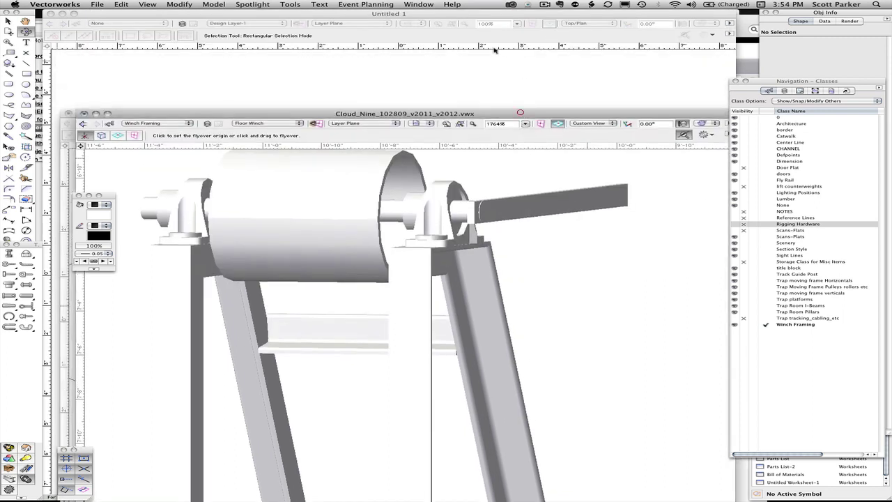
click(477, 14)
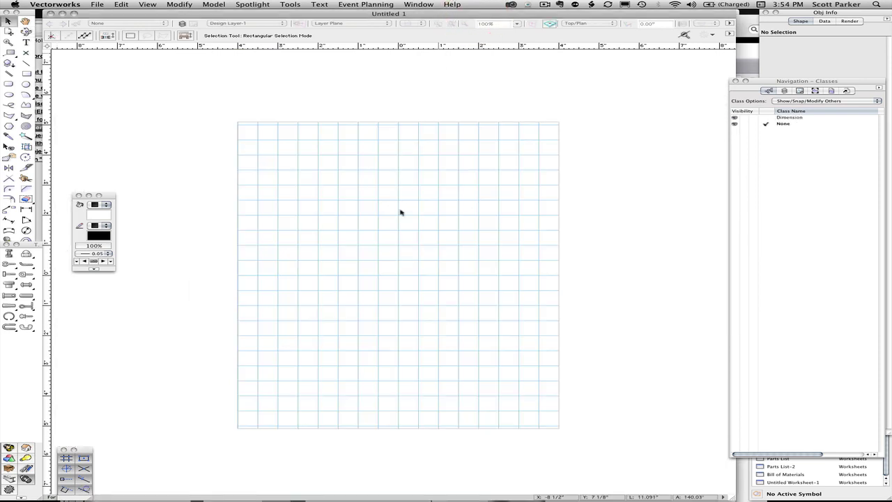
click(21, 106)
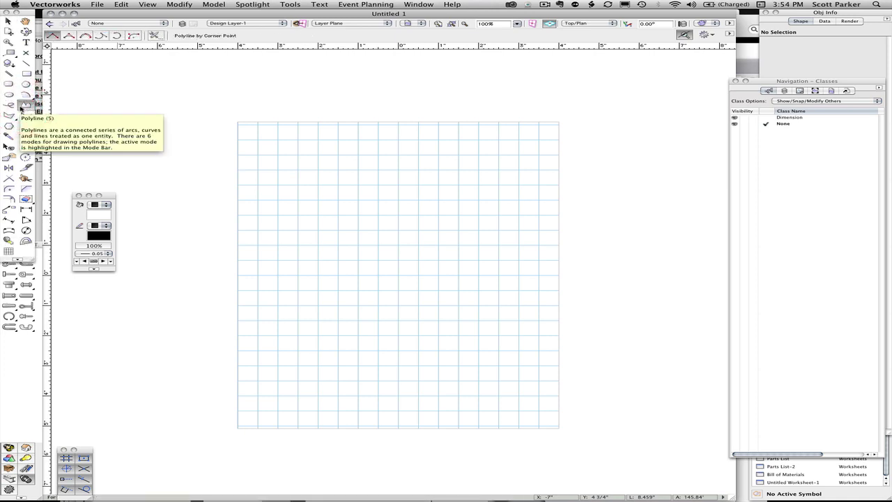
scroll(459, 267, up, 1)
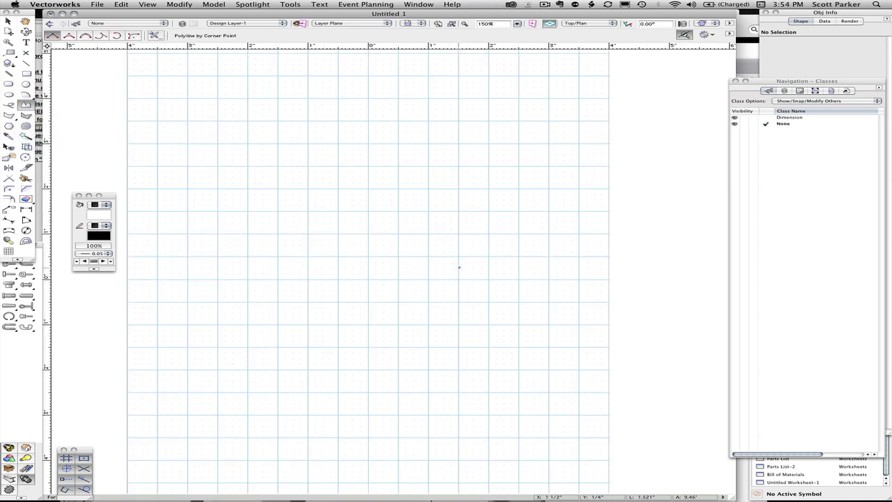
click(429, 322)
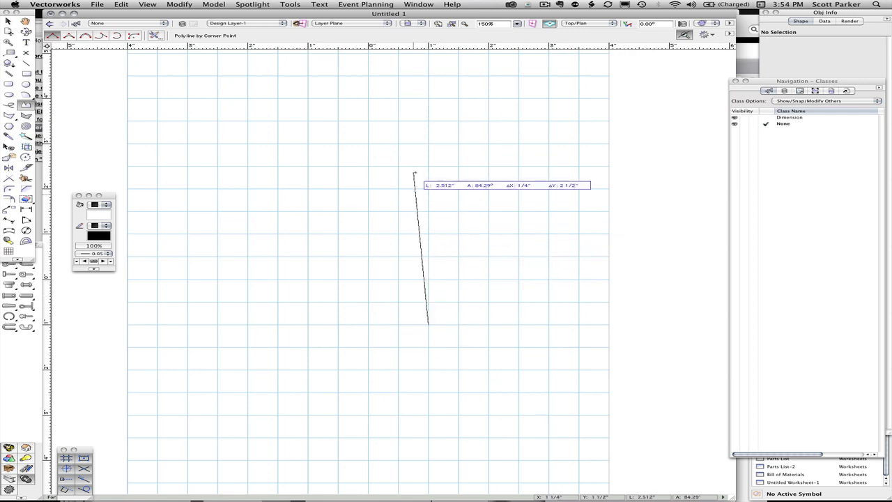
click(429, 164)
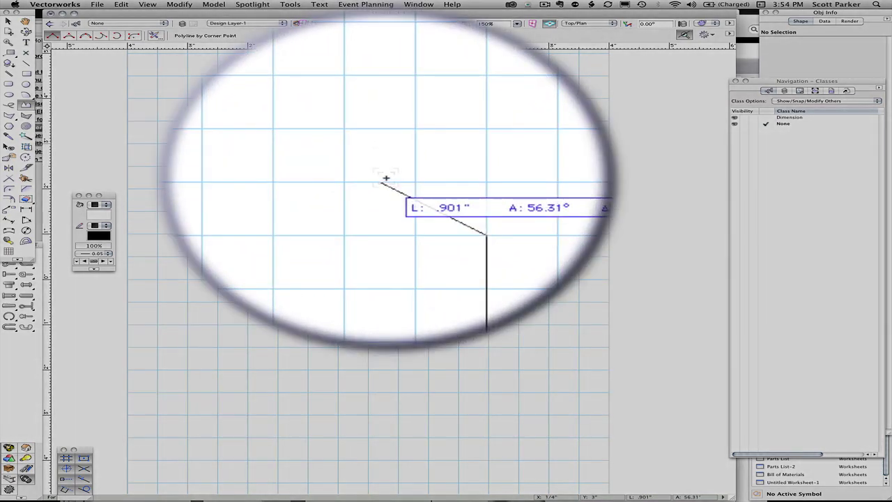
Draw the rolled knuckle curl with outer and inner arcs in Point on Arc mode
key(u)
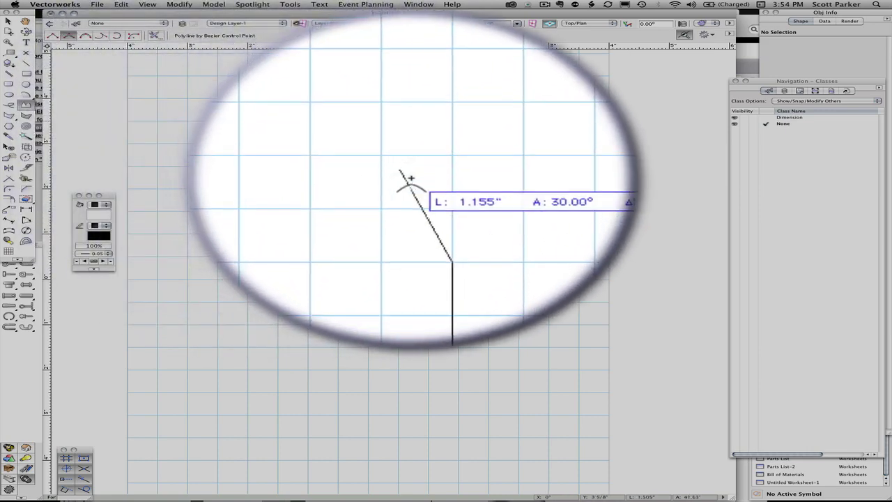
key(u)
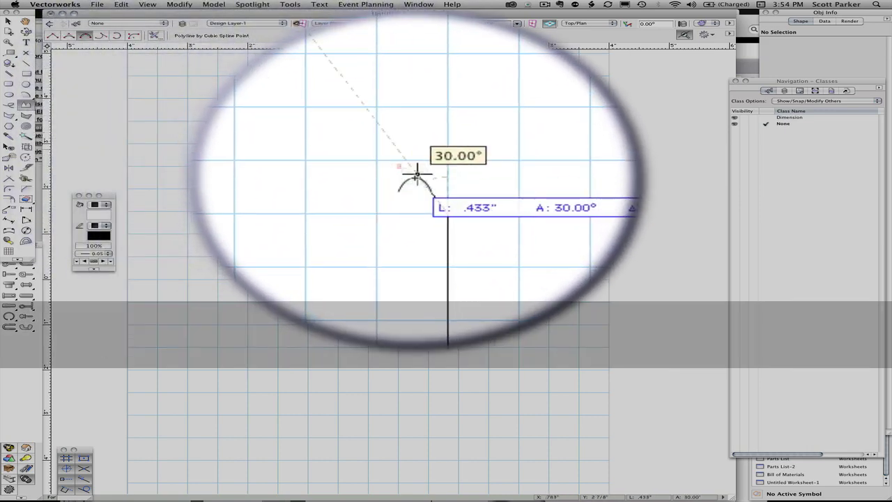
key(u)
key(u)
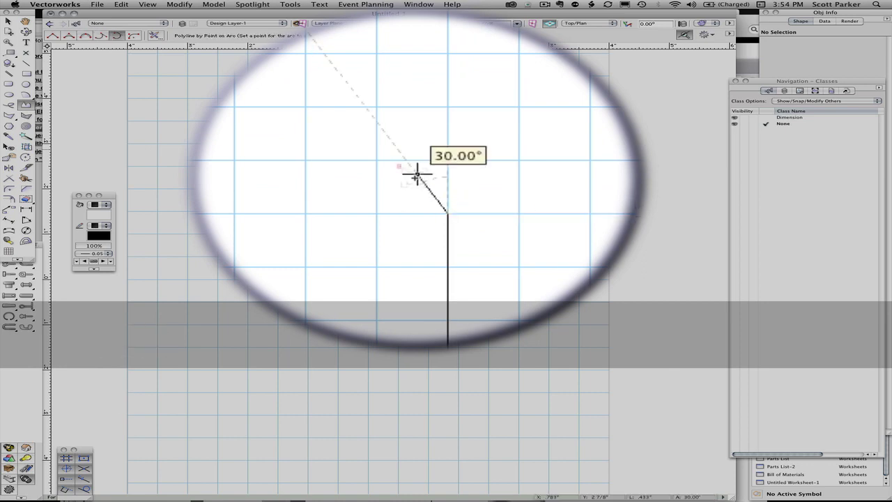
click(407, 178)
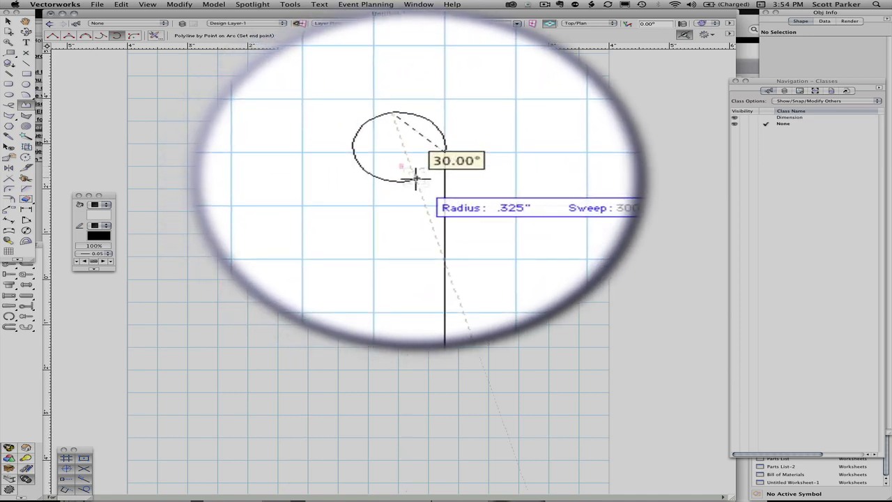
click(417, 177)
scroll(417, 177, up, 3)
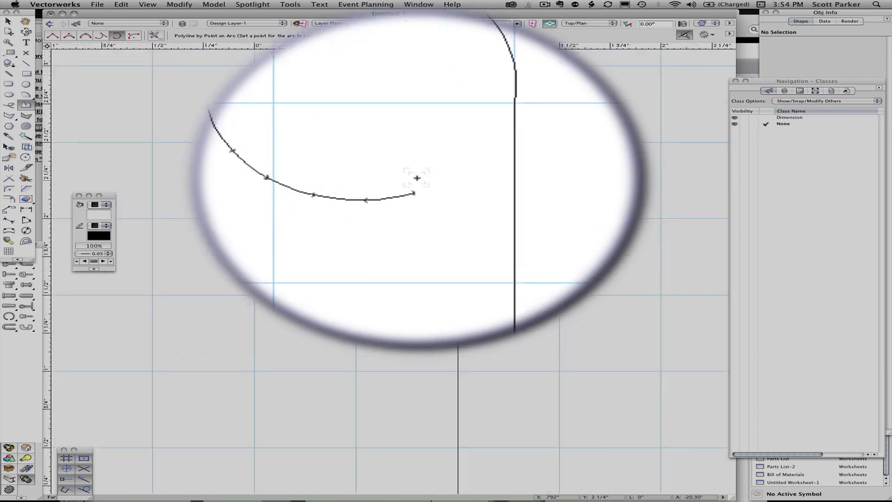
key(u)
key(u)
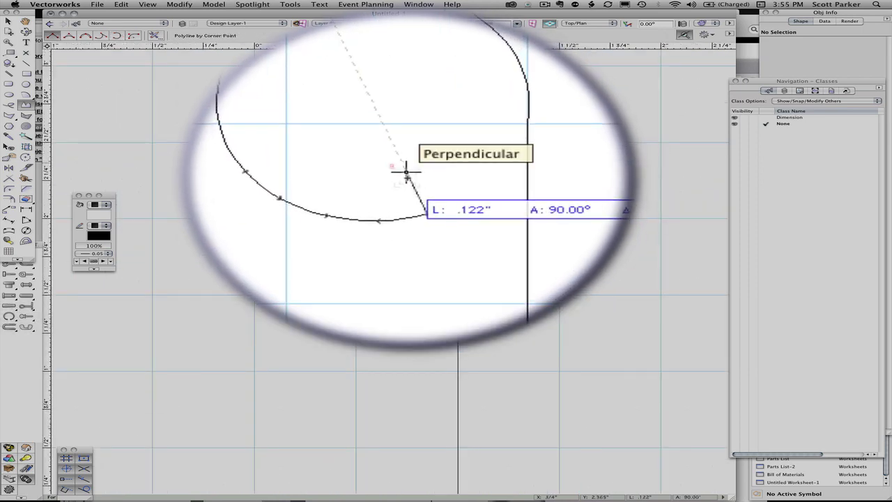
click(408, 178)
key(u)
key(u)
key(u)
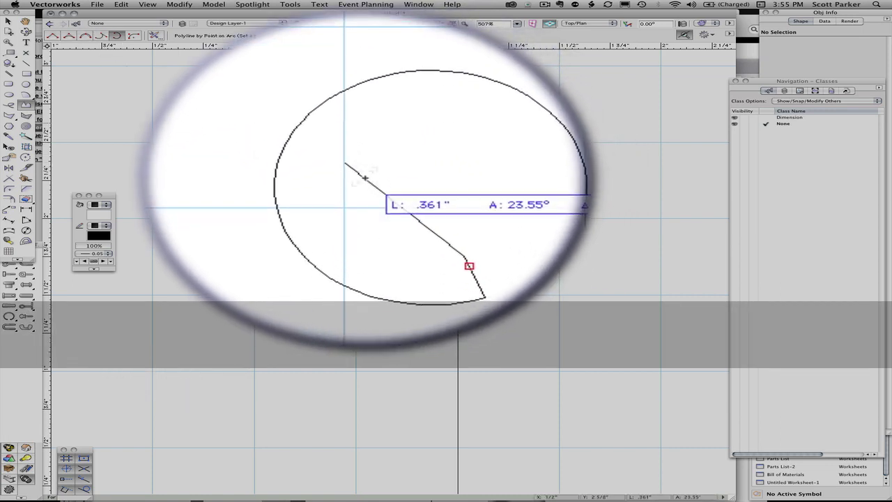
click(360, 178)
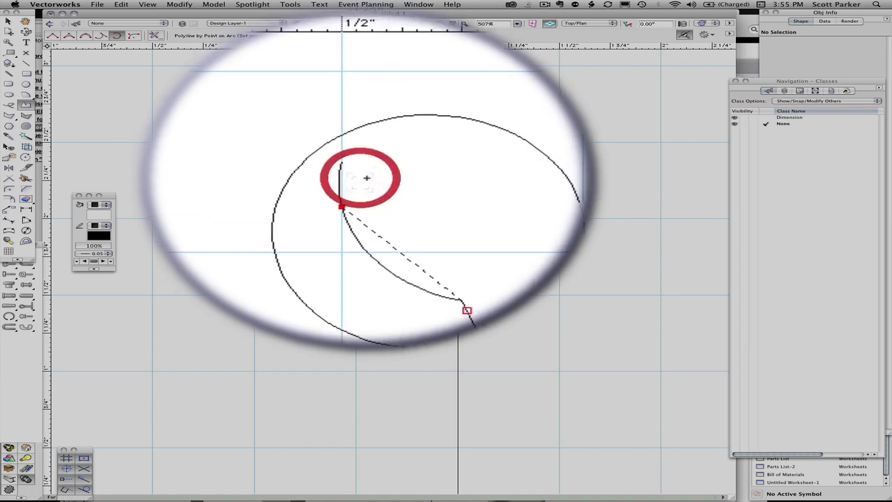
click(424, 182)
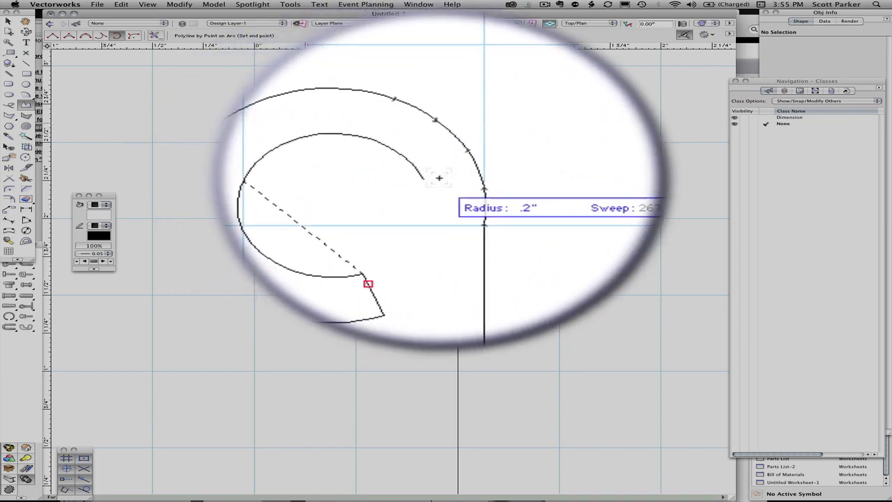
click(425, 177)
Add the long inner edge of the leaf and close the profile at its start
key(u)
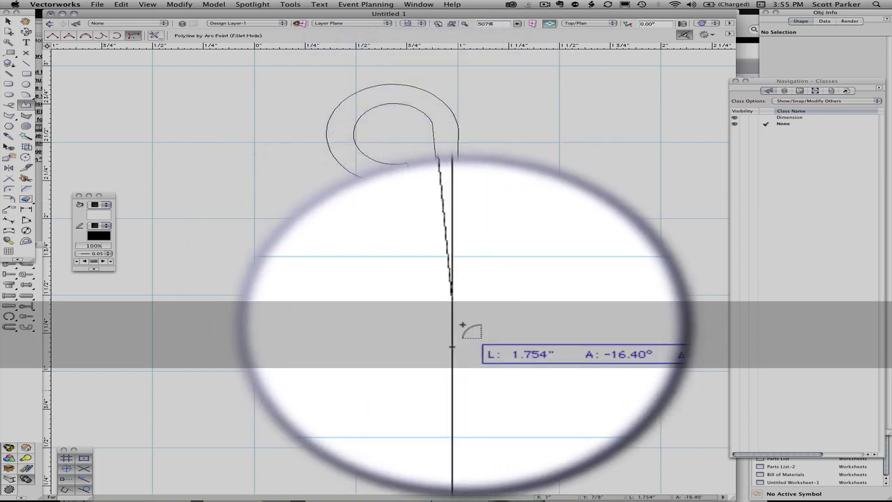
middle_drag(458, 319, 393, 260)
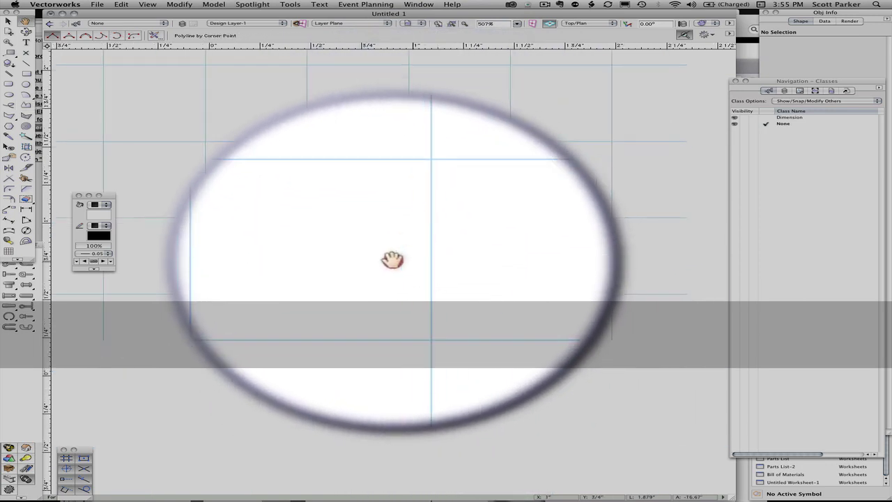
scroll(392, 260, down, 3)
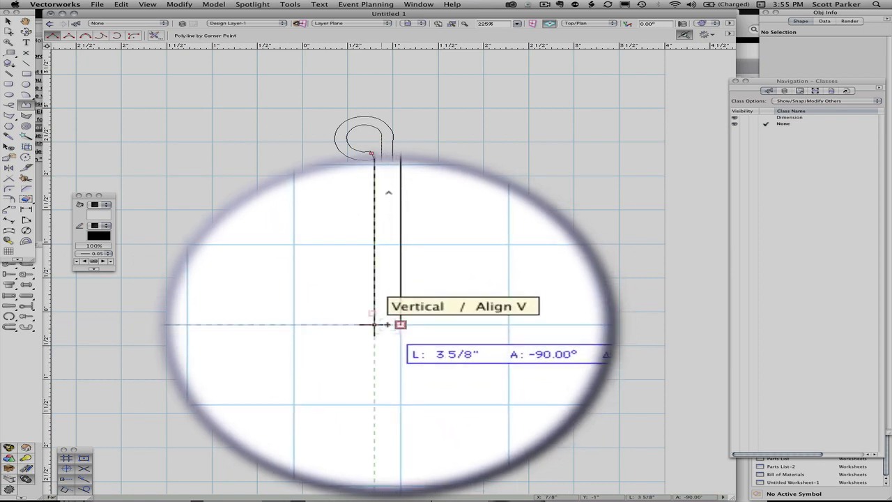
click(374, 324)
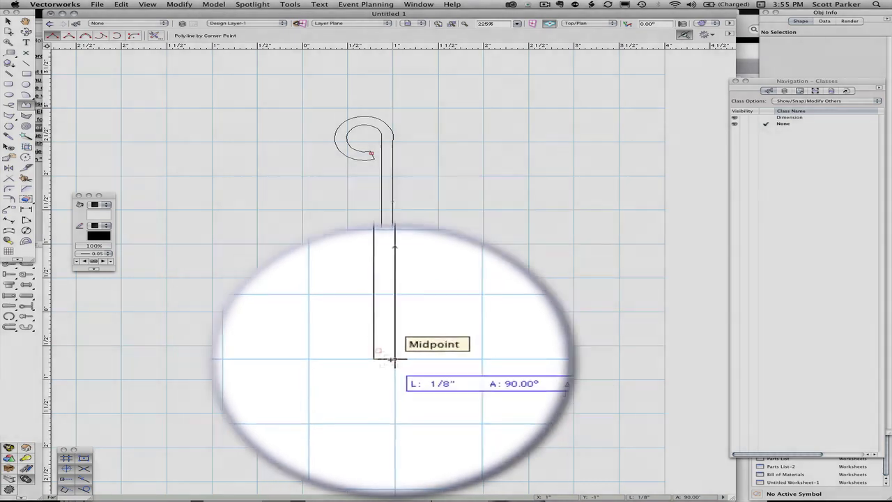
click(393, 378)
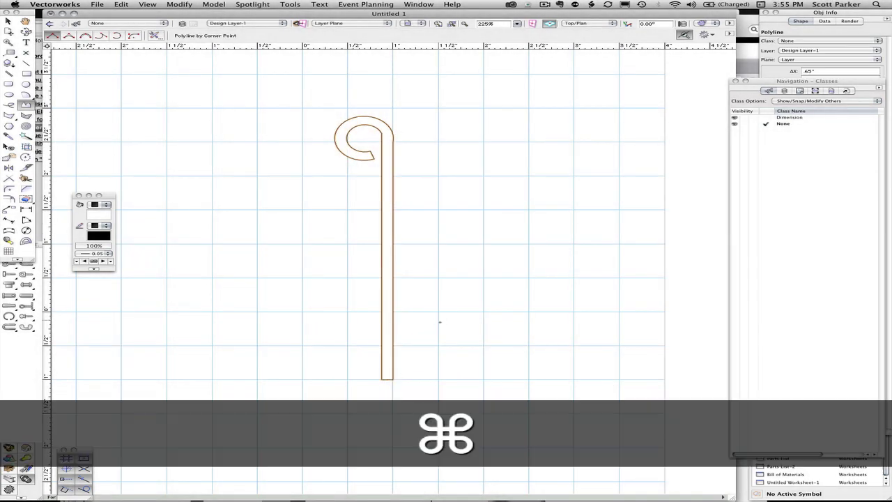
Extrude the hook-shaped hinge-leaf profile 2" deep and view it in Left Isometric
key(super+e)
text(2)
key(Return)
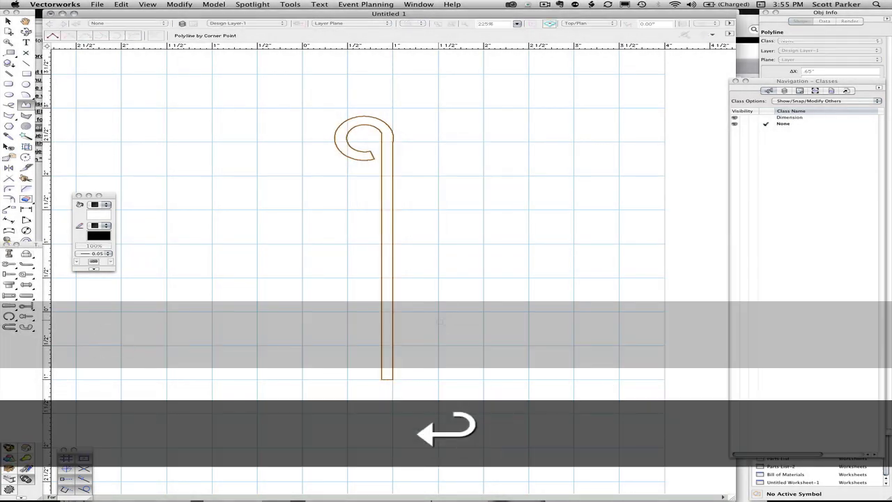
key(KP_1)
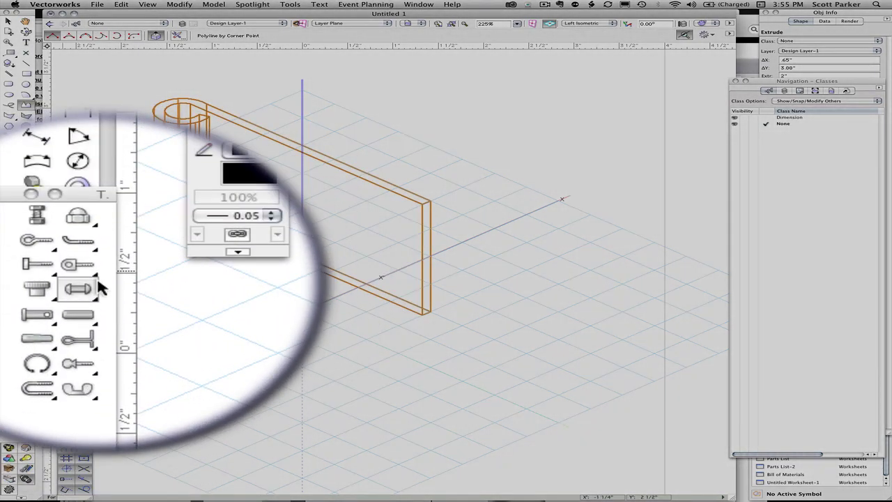
Place a 2" Wood Screw - 3D with Countersunk Head and Regular Slot beside the leaf
click(61, 266)
click(46, 257)
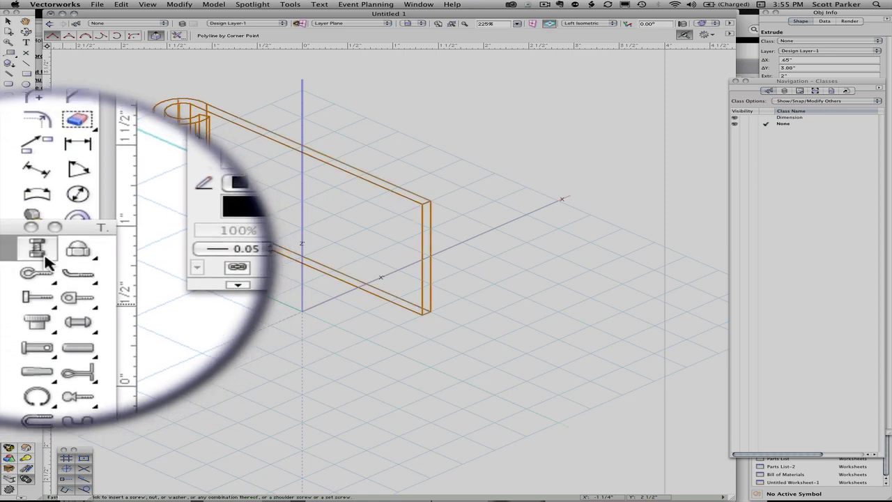
click(31, 299)
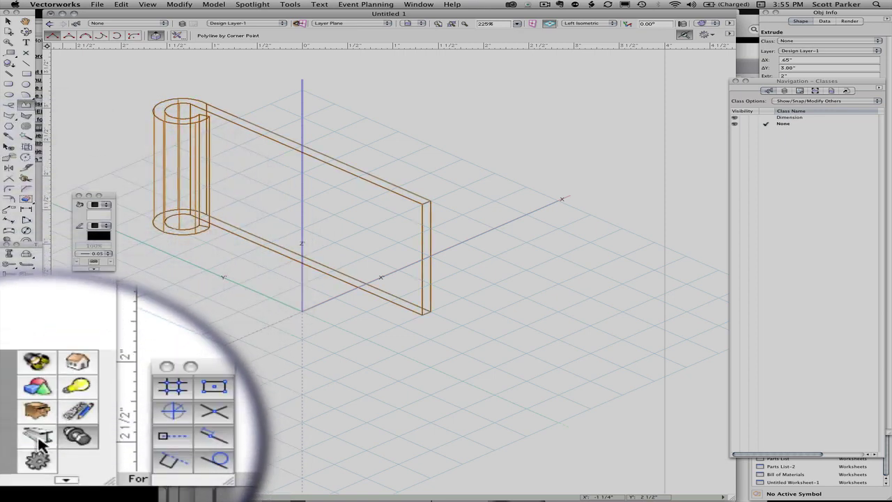
click(42, 438)
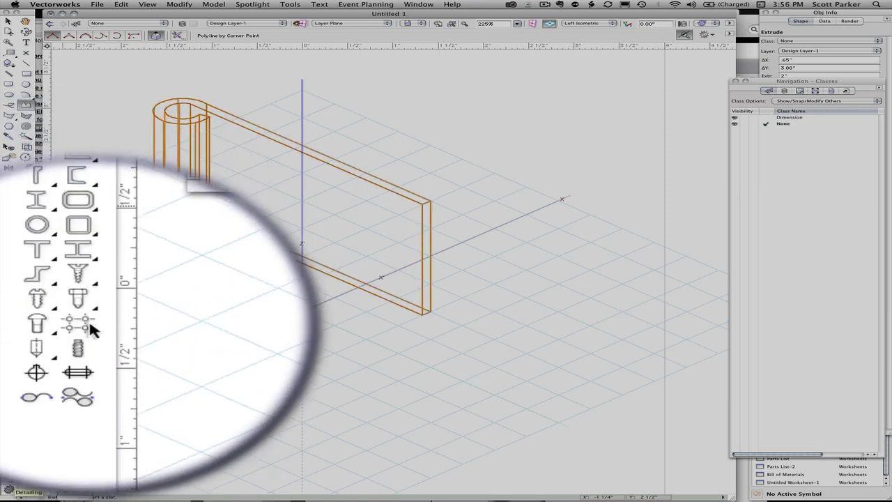
click(98, 306)
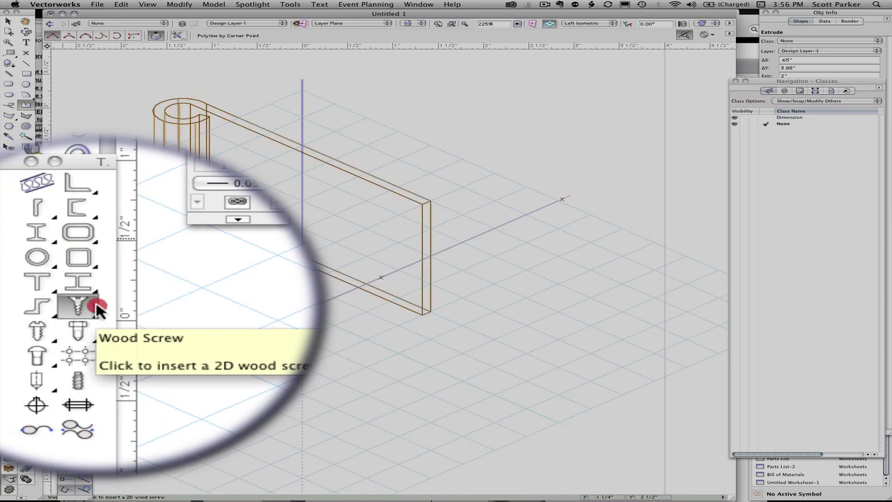
drag(97, 307, 155, 313)
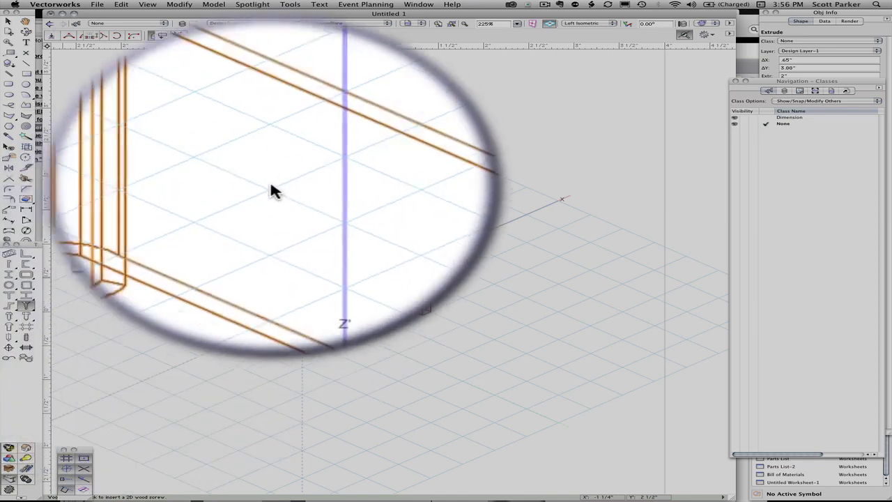
click(406, 178)
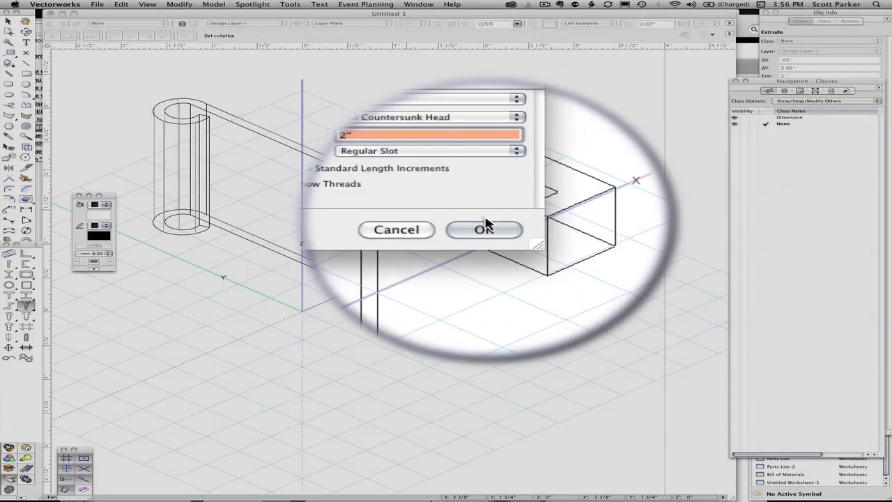
click(484, 227)
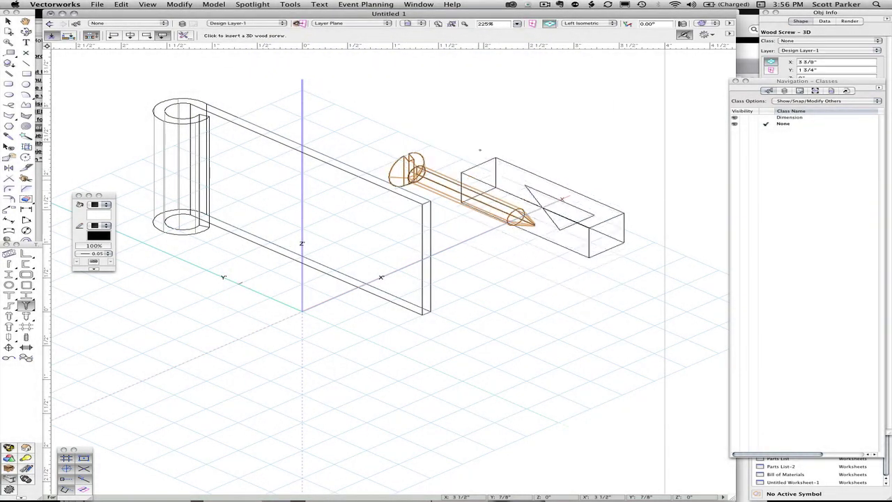
In Top/Plan view, rotate the wood screw 90° to lie flat and move it onto the hinge leaf
drag(479, 149, 524, 128)
key(0)
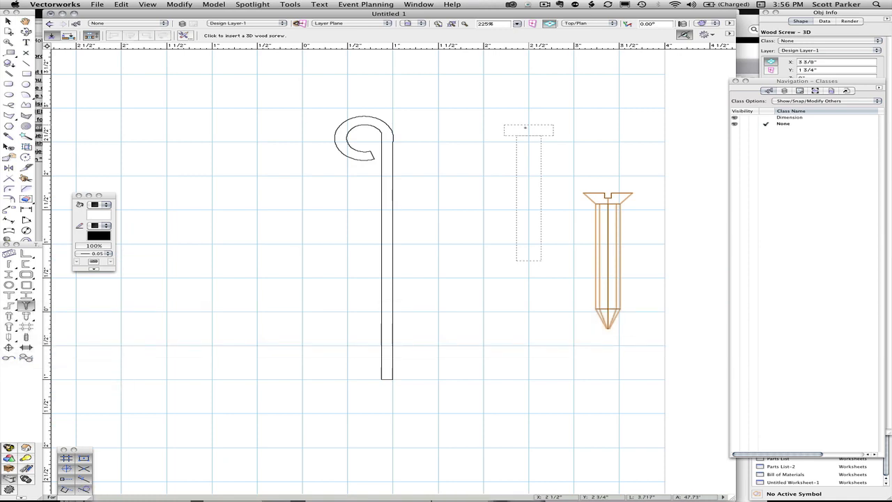
key(super+l)
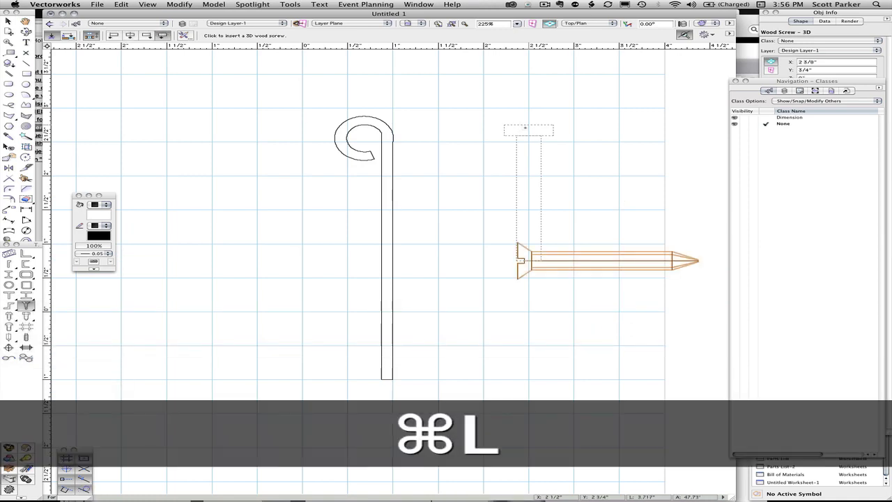
key(x)
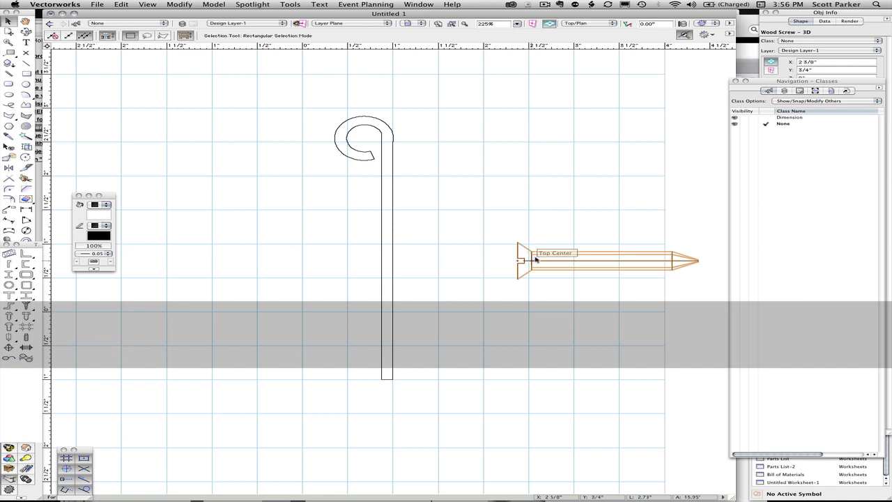
drag(522, 261, 398, 325)
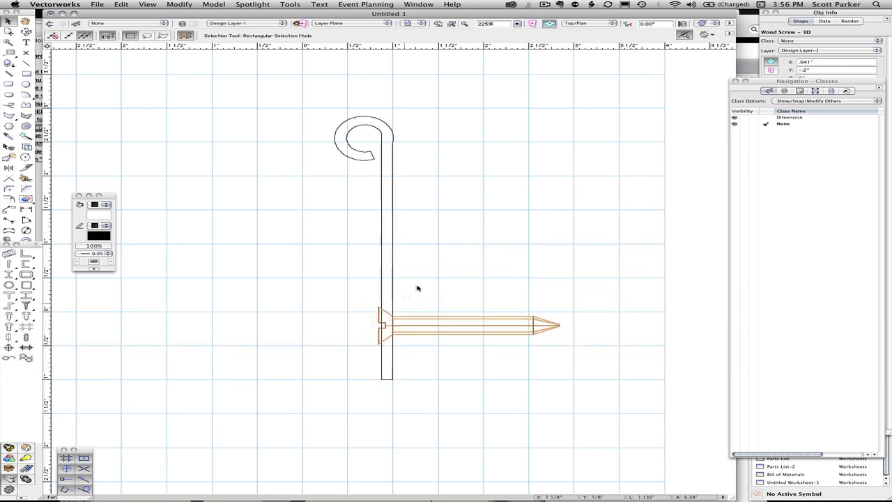
In Left view, raise the screw to the leaf's mid-height and select the hinge leaf
key(0)
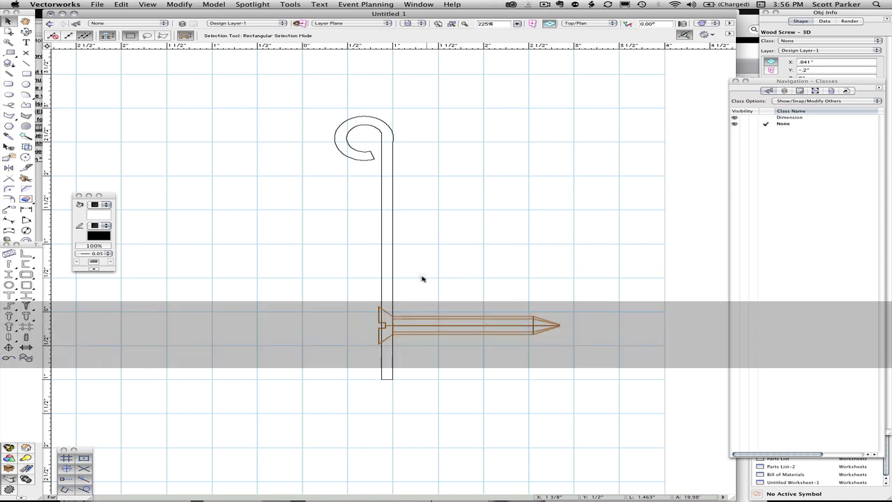
key(4)
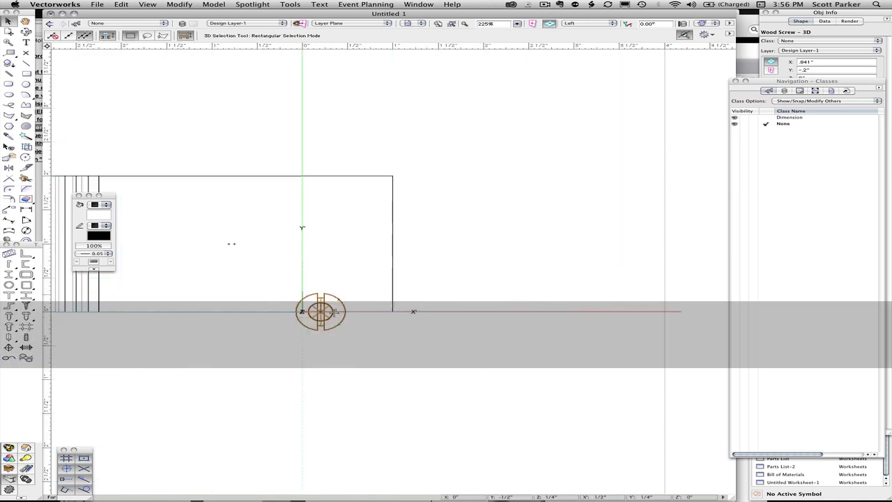
shift+drag(321, 312, 328, 269)
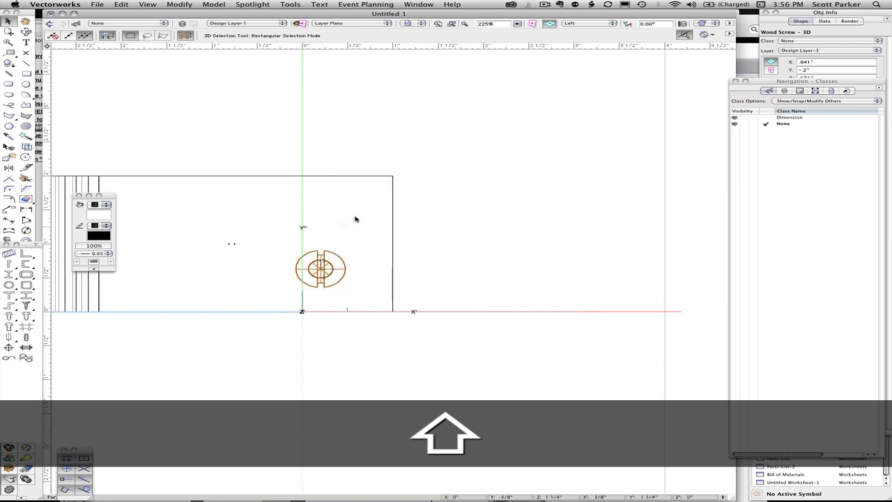
shift+click(364, 177)
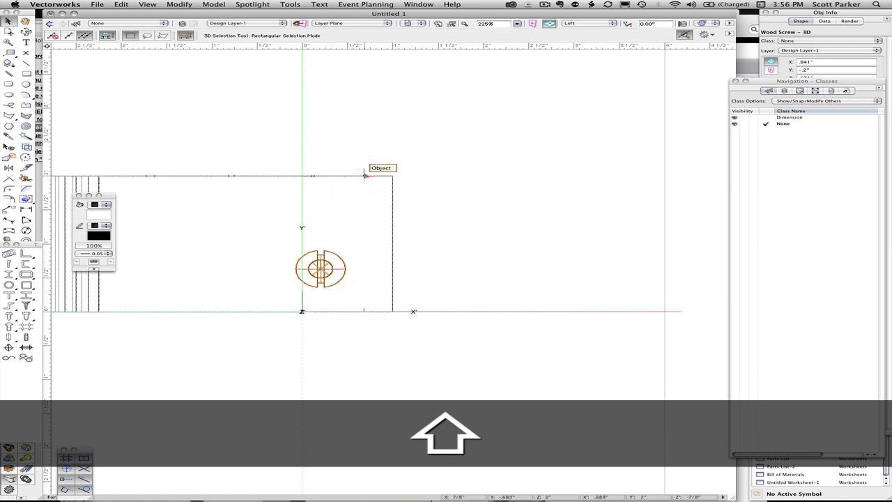
click(363, 177)
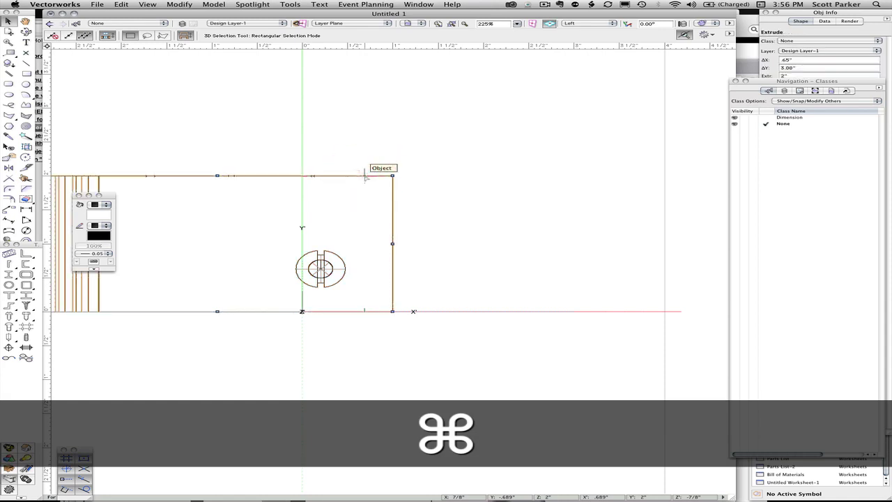
Subtract the wood screw from the hinge leaf with Subtract Solids, keeping the leaf as the cut object
shift+click(325, 267)
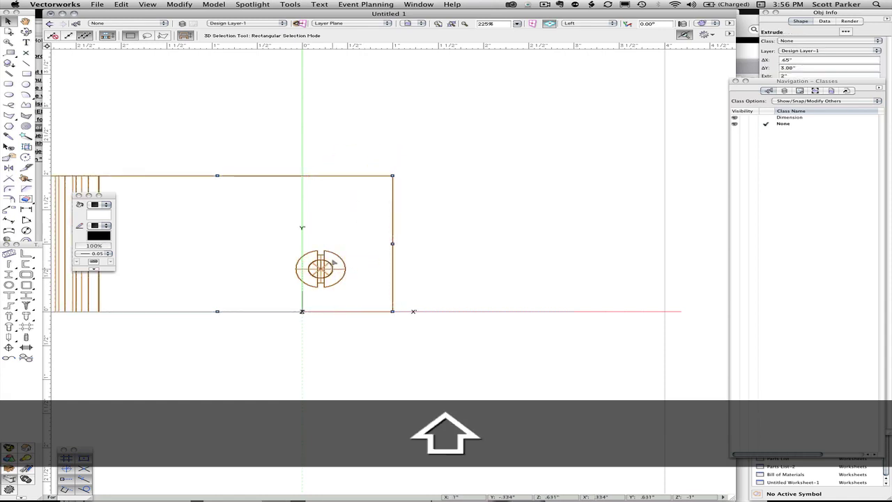
click(213, 5)
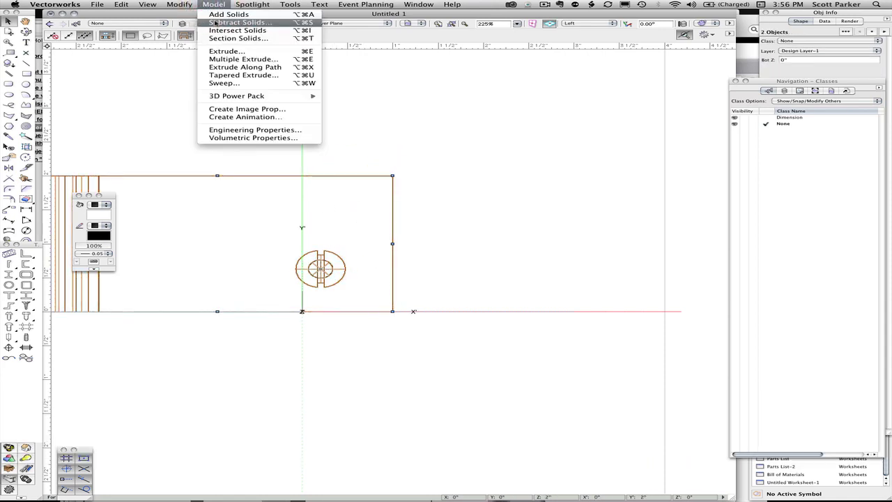
click(214, 22)
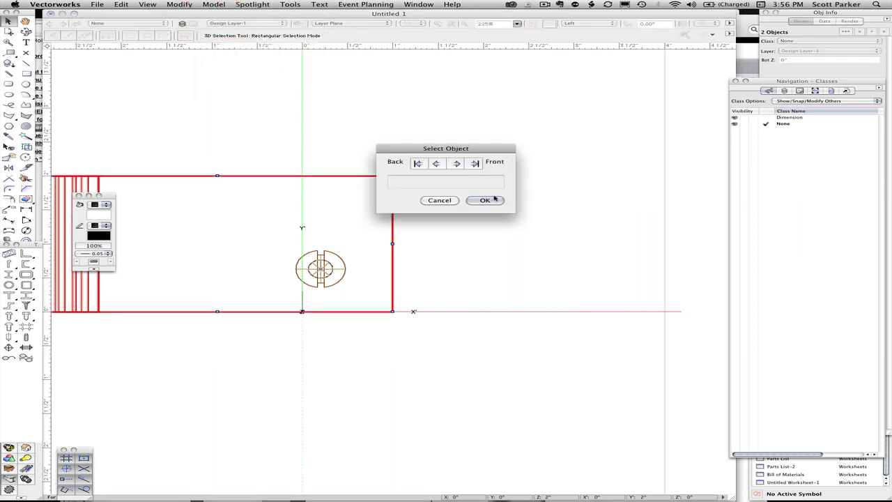
click(493, 200)
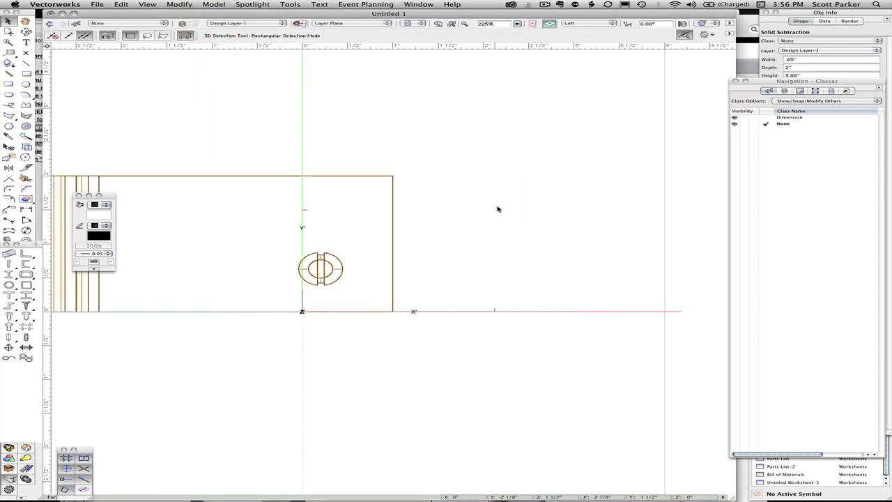
Inspect the countersunk hole in Left Isometric and Front views
key(1)
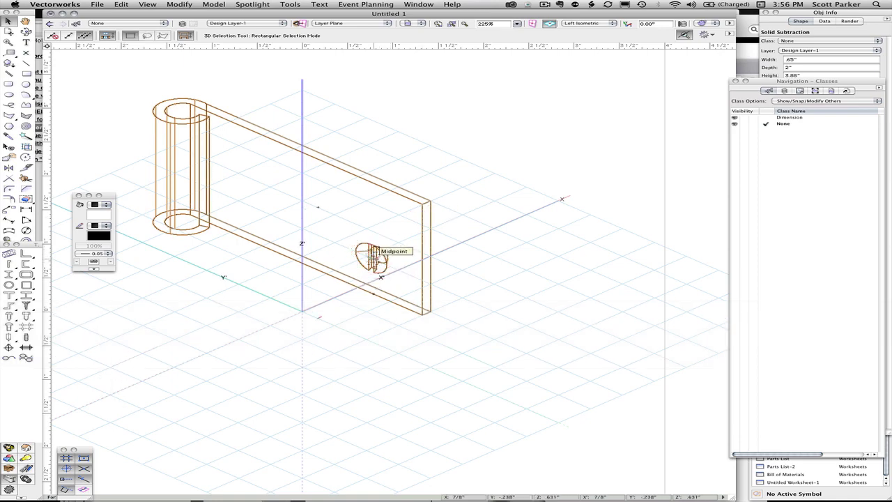
key(2)
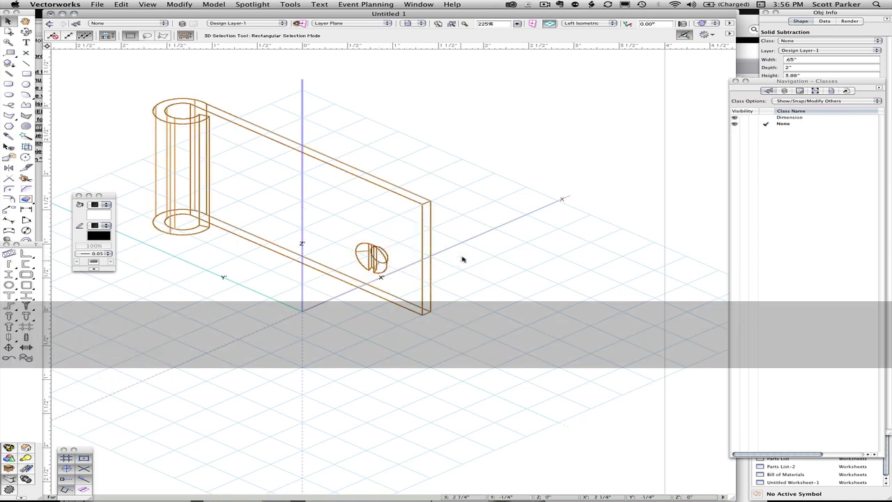
scroll(408, 278, up, 3)
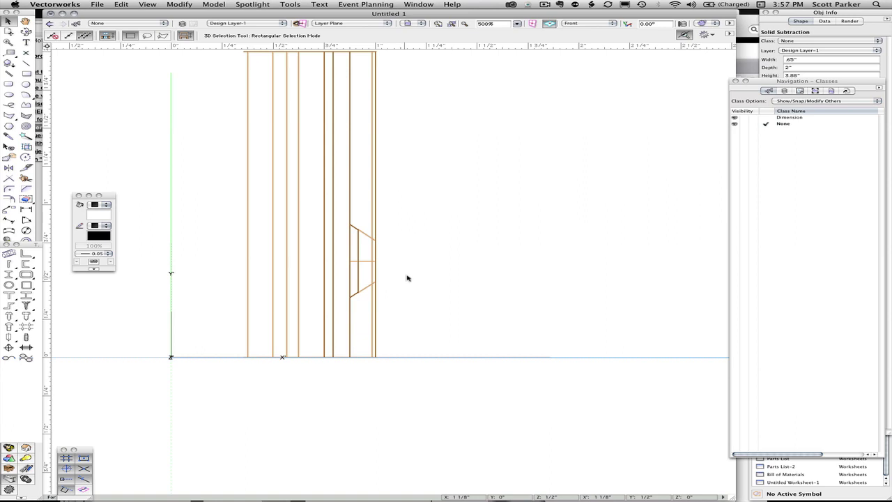
Switch back to Left Isometric to show the Solid Subtraction leaf with its countersunk hole
key(1)
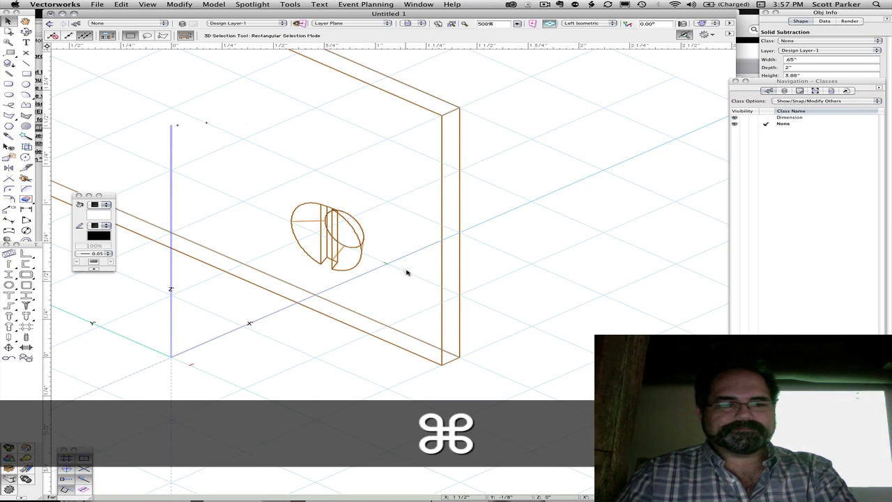
Open Save Vectorworks Drawing and name the file Demo
key(super+s)
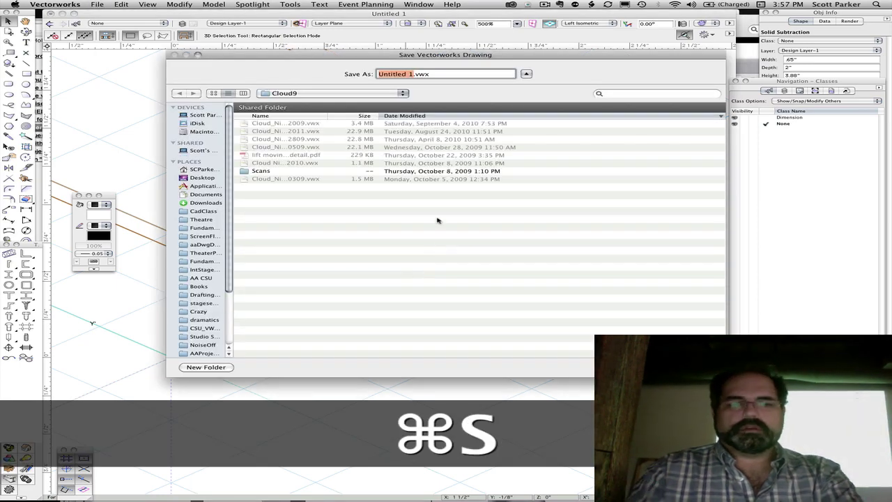
text(Demo)
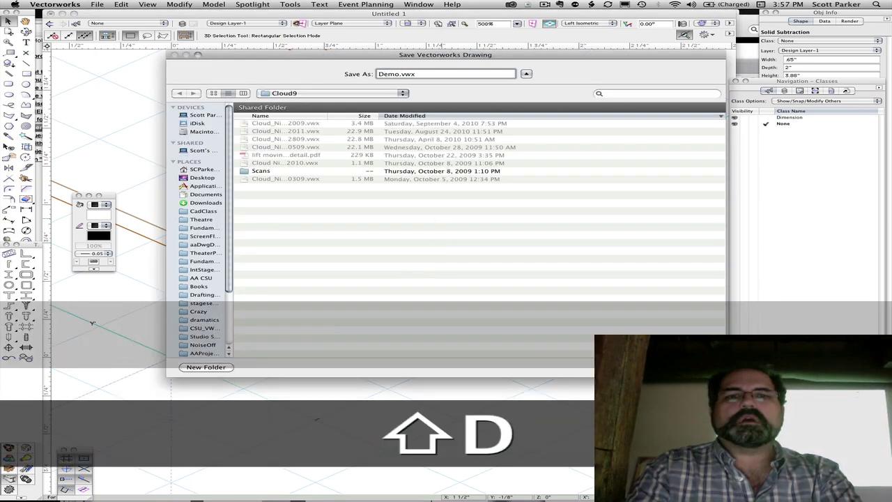